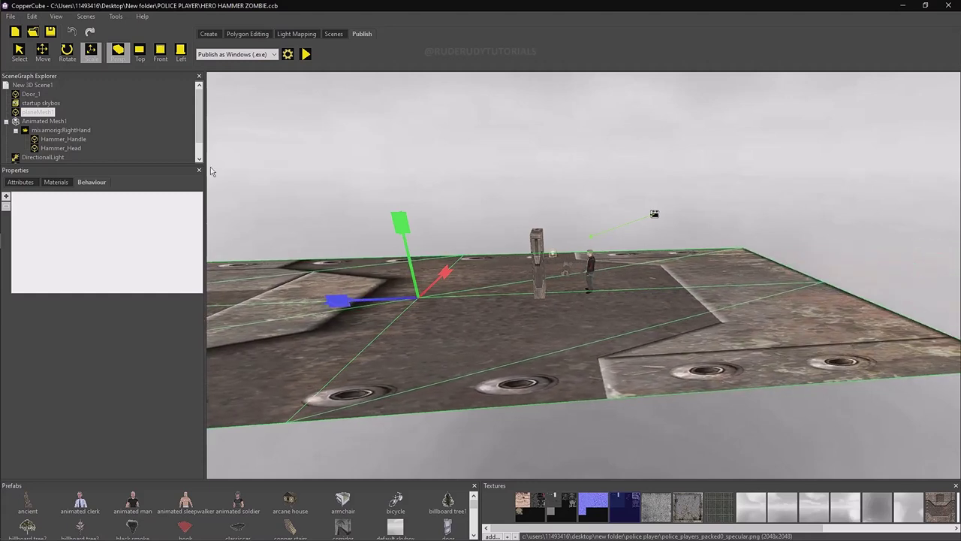
# Step: Move the ground plane mesh along its blue axis so the floor extends further beyond the door
pyautogui.click(43, 51)
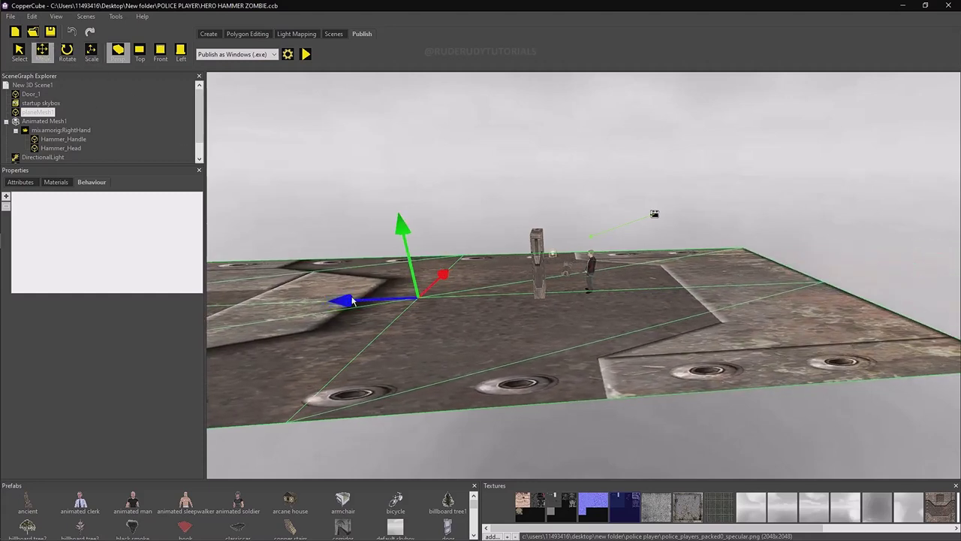
pyautogui.moveTo(352, 301); pyautogui.dragTo(284, 300)
pyautogui.moveTo(402, 342); pyautogui.dragTo(446, 351, button='middle')
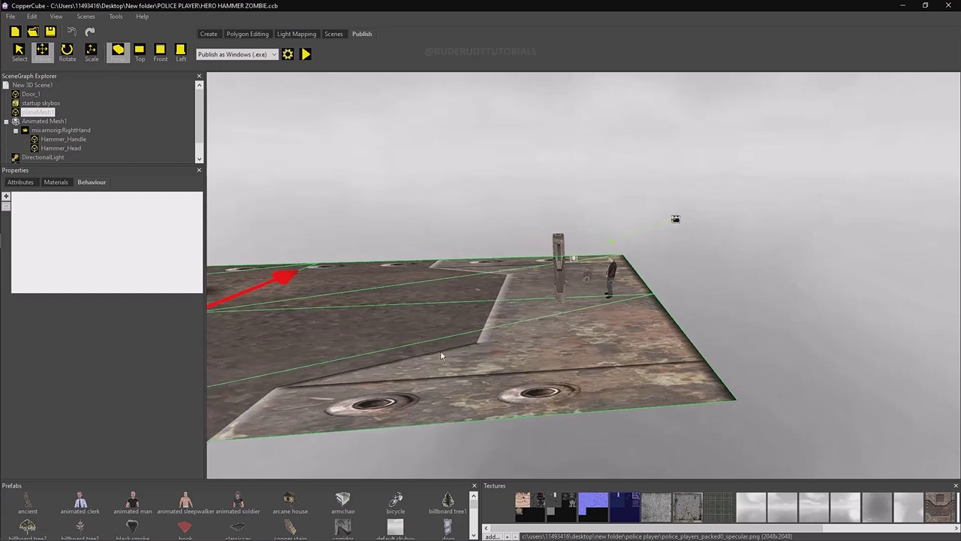
pyautogui.moveTo(446, 352); pyautogui.dragTo(592, 293, button='right')
# Step: Clone Door_1 and move the copy along the blue axis, away from the original door and the character
pyautogui.click(30, 94)
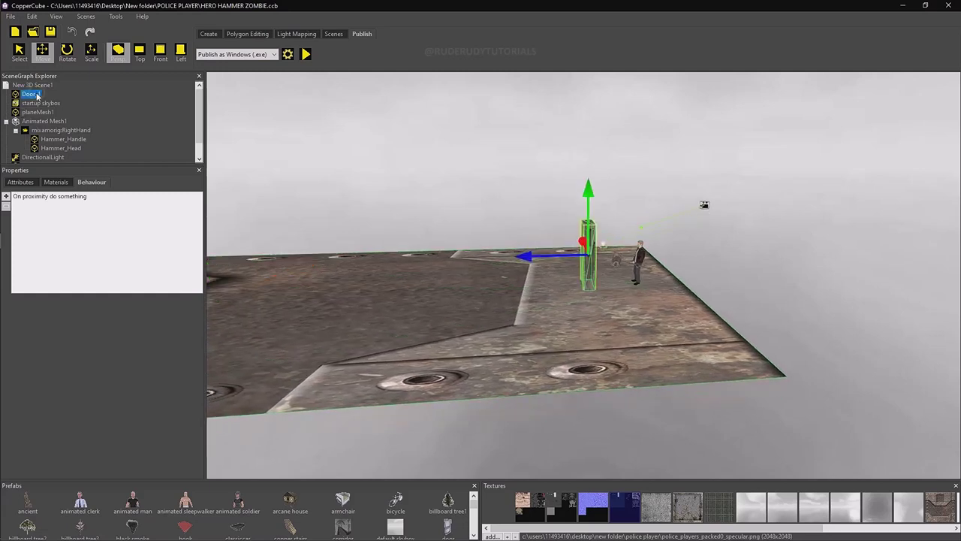
pyautogui.rightClick(36, 95)
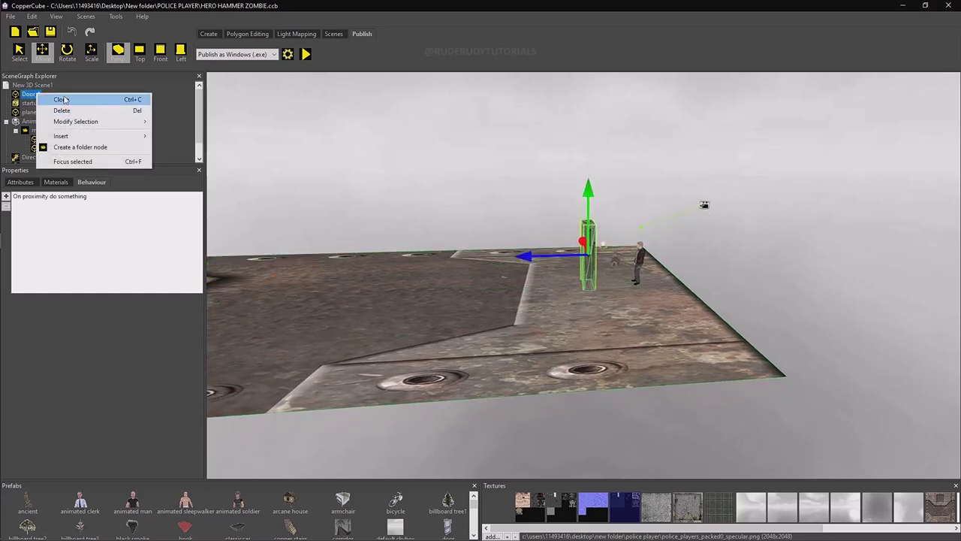
pyautogui.click(60, 99)
pyautogui.moveTo(537, 263)
pyautogui.mouseDown()
pyautogui.moveTo(363, 260)
pyautogui.moveTo(472, 281)
pyautogui.moveTo(451, 287)
pyautogui.mouseUp()
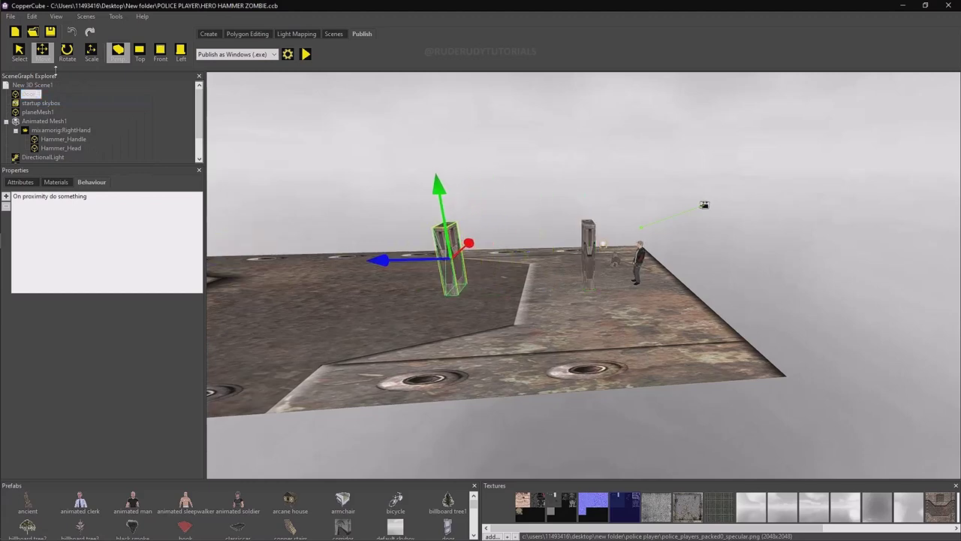
# Step: Clone the second door and place the new copy further along the blue axis as the third door in the row
pyautogui.click(32, 16)
pyautogui.click(45, 53)
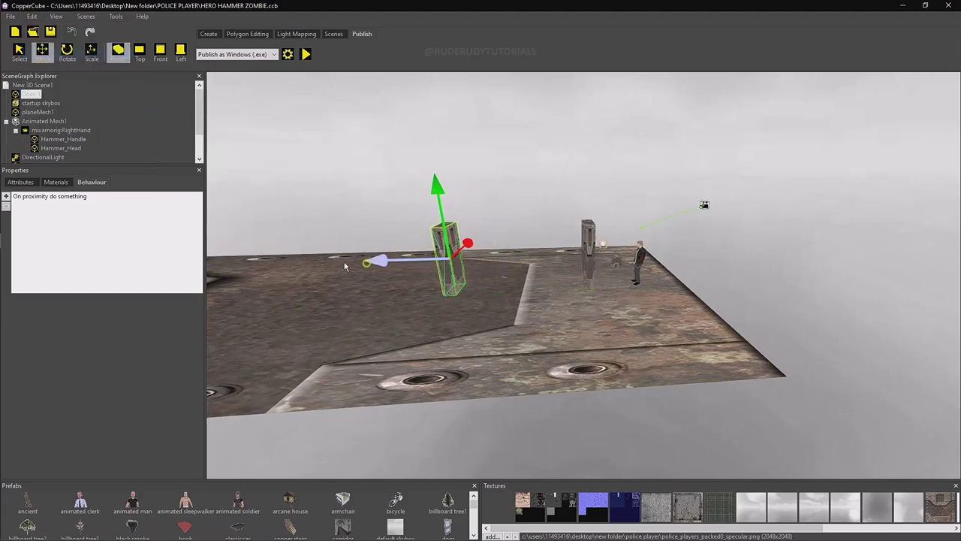
pyautogui.moveTo(366, 262)
pyautogui.mouseDown()
pyautogui.moveTo(317, 265)
pyautogui.moveTo(358, 270)
pyautogui.mouseUp()
pyautogui.moveTo(358, 270)
pyautogui.mouseDown(button='right')
pyautogui.moveTo(382, 324)
pyautogui.moveTo(420, 290)
pyautogui.mouseUp(button='right')
pyautogui.moveTo(420, 290)
pyautogui.mouseDown()
pyautogui.moveTo(547, 239)
pyautogui.moveTo(564, 281)
pyautogui.moveTo(541, 304)
pyautogui.mouseUp()
pyautogui.moveTo(542, 304); pyautogui.dragTo(543, 258, button='middle')
pyautogui.moveTo(379, 266); pyautogui.dragTo(371, 267)
pyautogui.moveTo(426, 306); pyautogui.dragTo(428, 309, button='middle')
pyautogui.moveTo(429, 310); pyautogui.dragTo(443, 278)
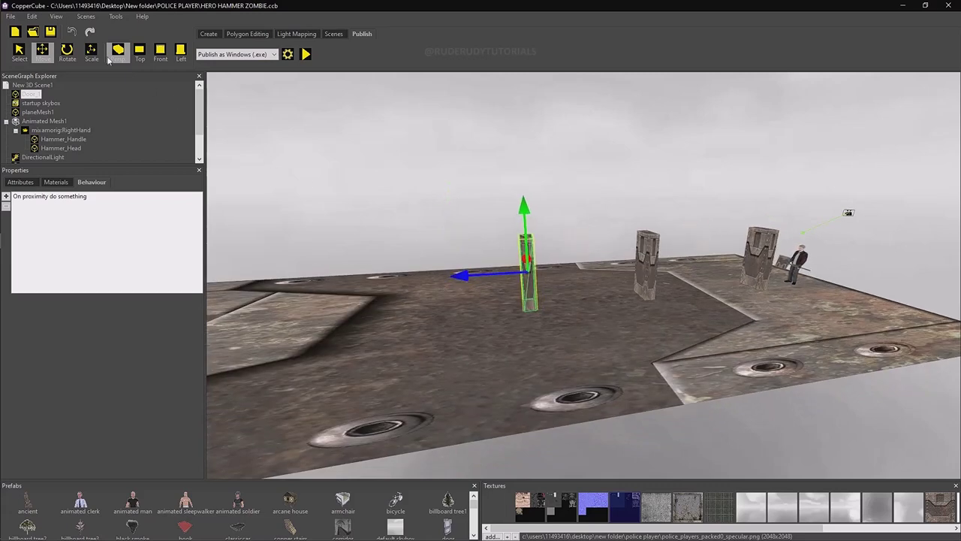
# Step: Clone the third door and move the copy along the blue axis to form a fourth door down the floor
pyautogui.click(35, 15)
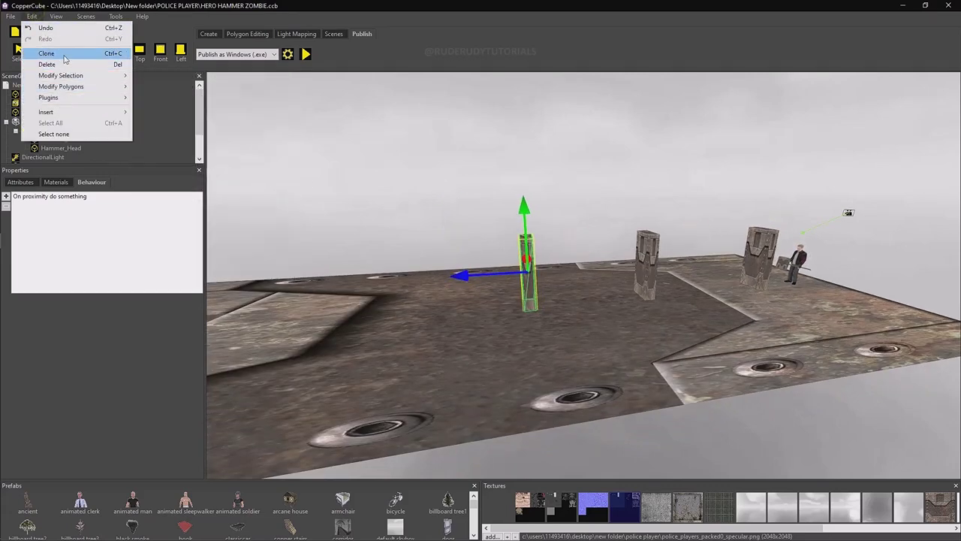
pyautogui.click(65, 56)
pyautogui.moveTo(450, 278); pyautogui.dragTo(443, 408)
# Step: Playtest the scene as a Windows build, walking the character to the first two doors and striking each with the hammer
pyautogui.click(305, 54)
pyautogui.press('w')
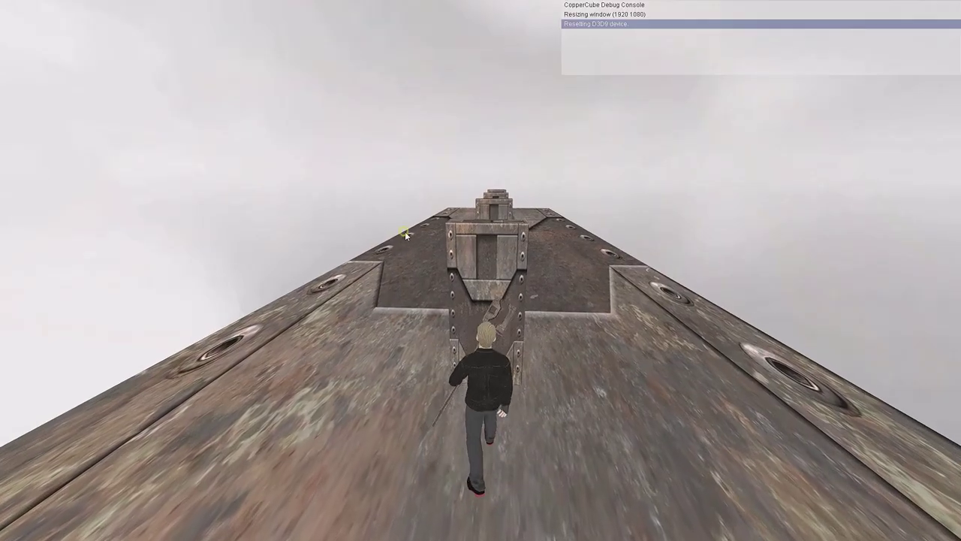
pyautogui.click(406, 234)
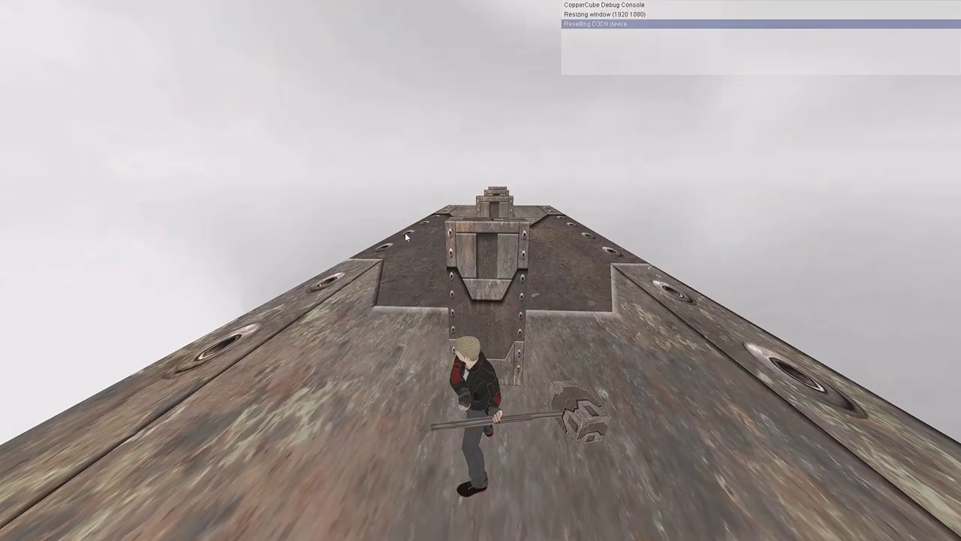
pyautogui.press('w')
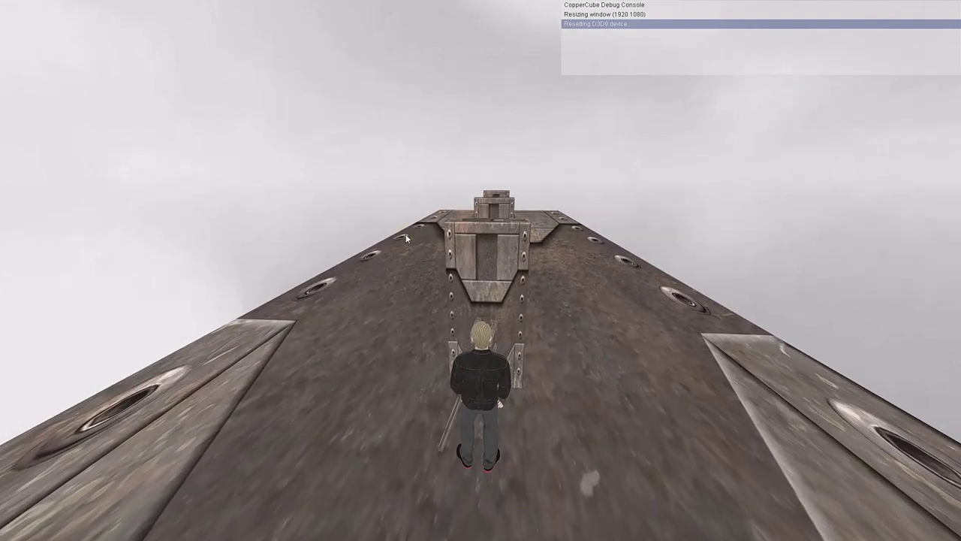
pyautogui.click(405, 235)
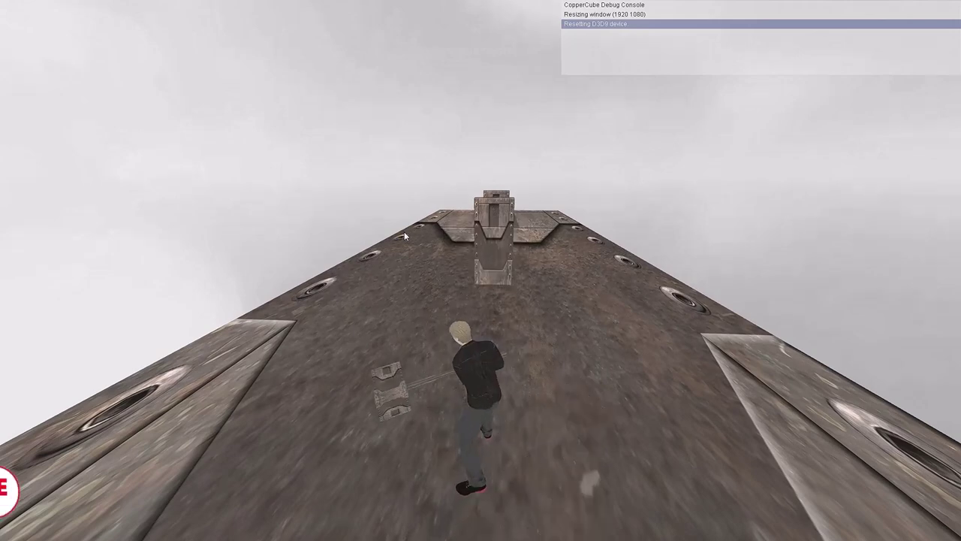
# Step: Walk the character on to the third and fourth doors, strike them with the hammer, and end the playtest
pyautogui.press('w')
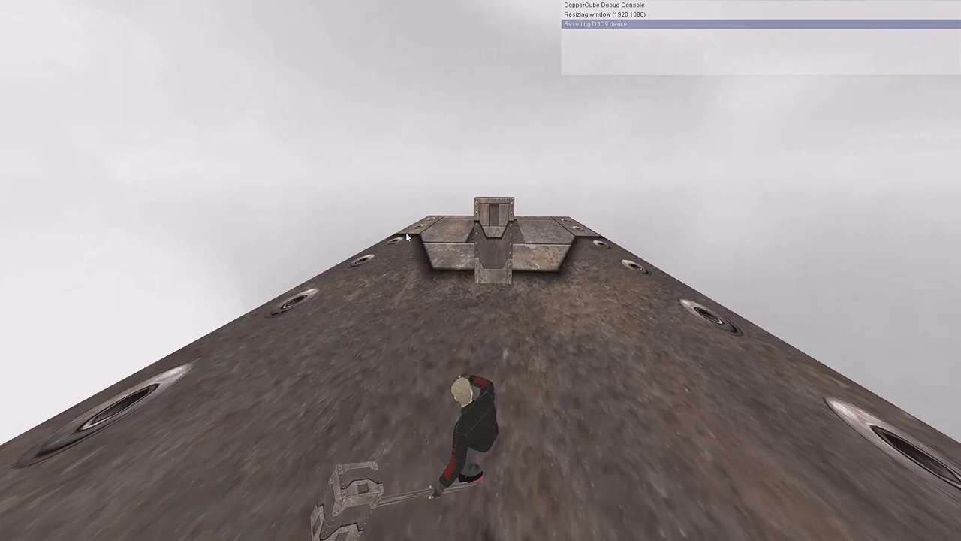
pyautogui.press('Up')
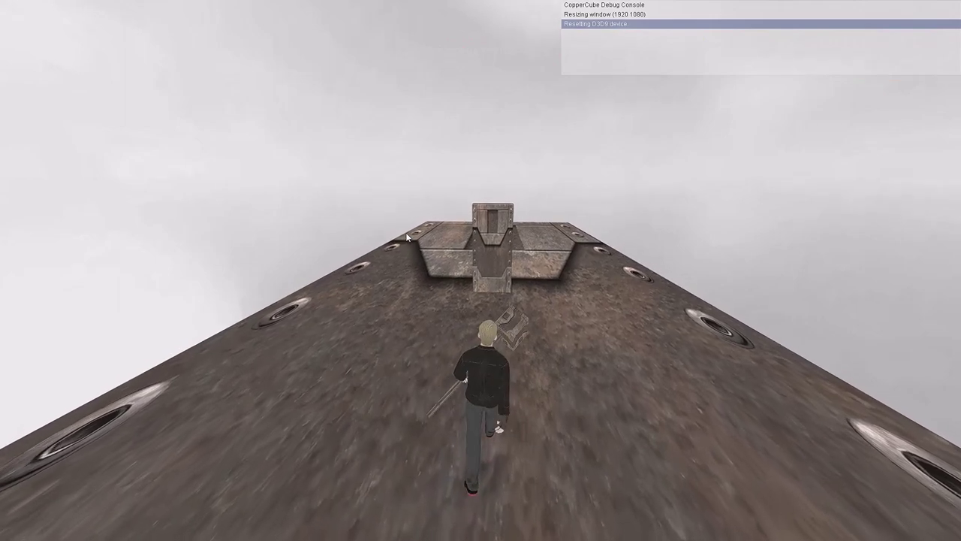
pyautogui.press('space')
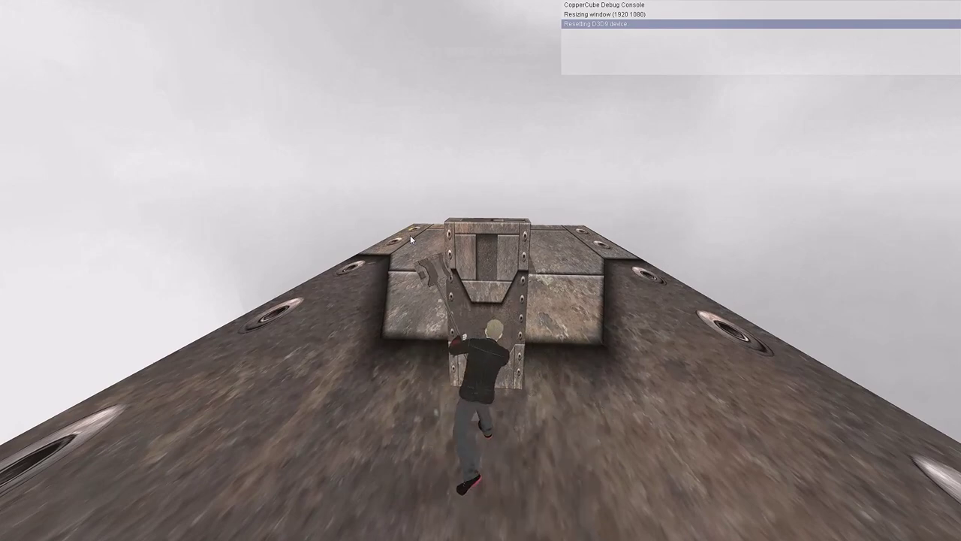
pyautogui.press('w')
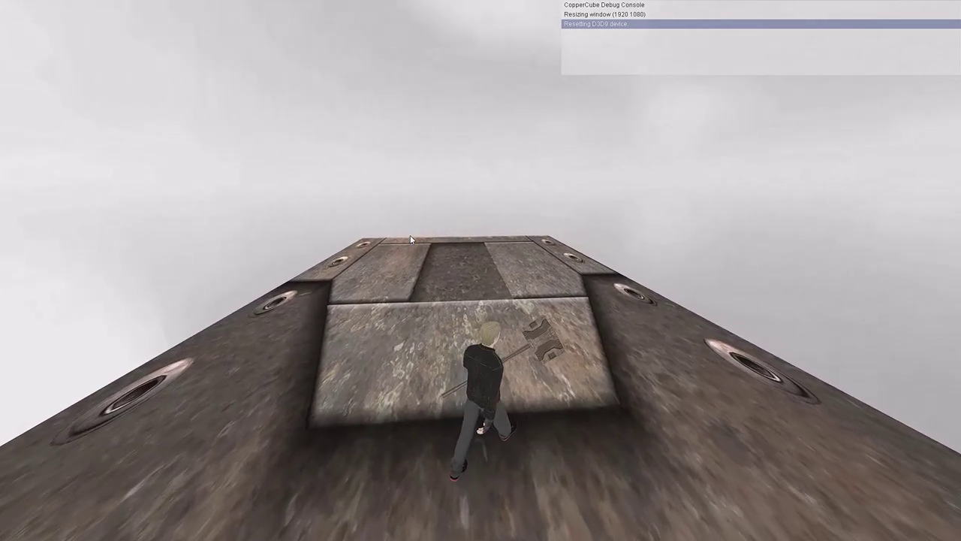
pyautogui.press('d')
pyautogui.press('a')
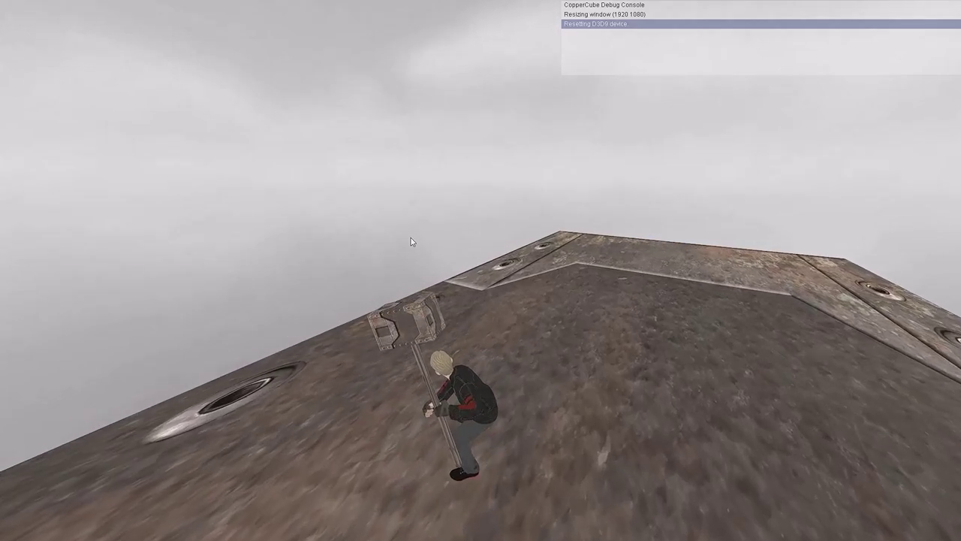
pyautogui.press('d')
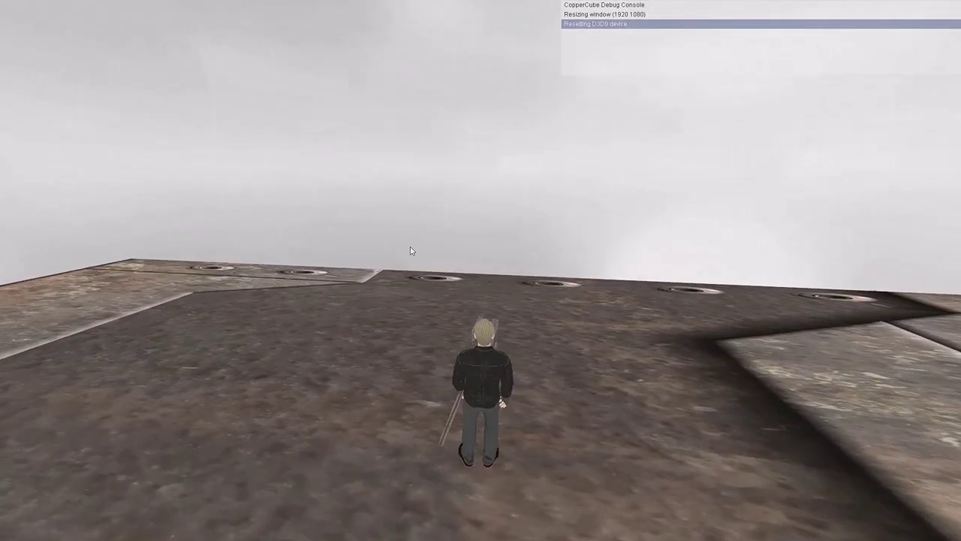
pyautogui.press('Escape')
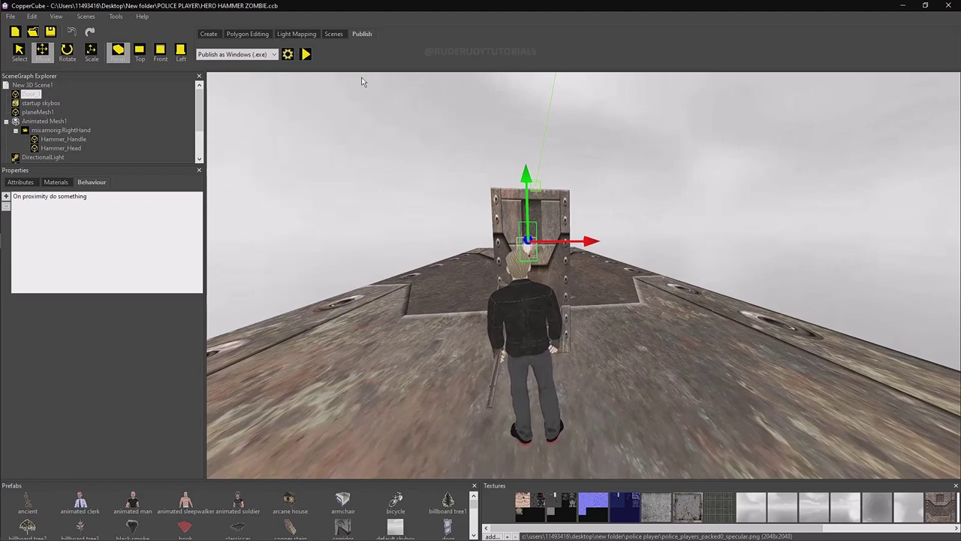
# Step: Run the game again and test the hammer attack on the first and second doors
pyautogui.click(306, 54)
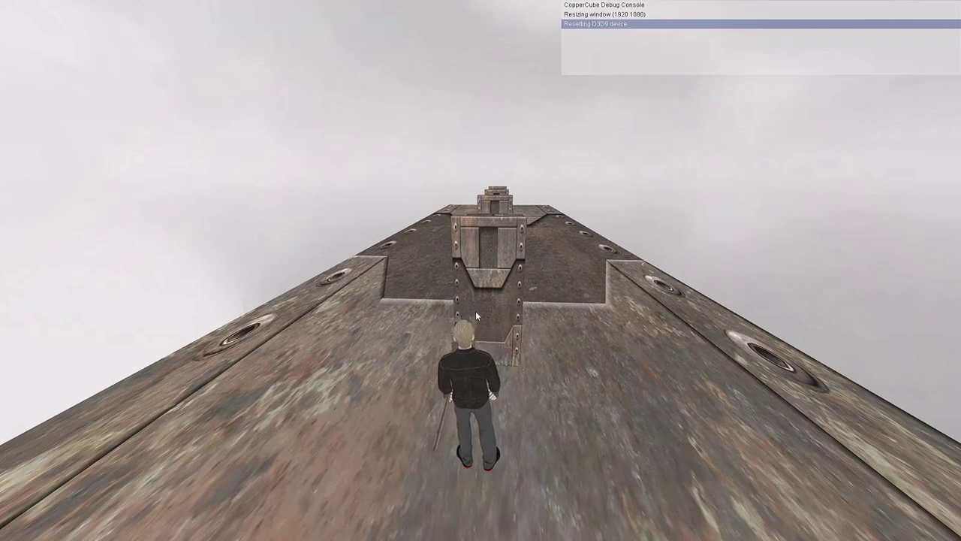
pyautogui.click(476, 310)
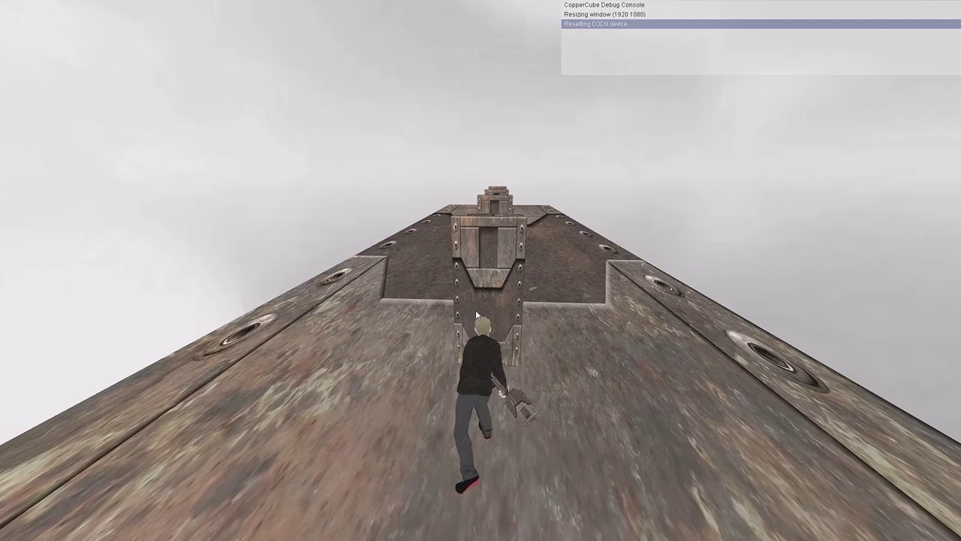
pyautogui.press('w')
pyautogui.click(475, 311)
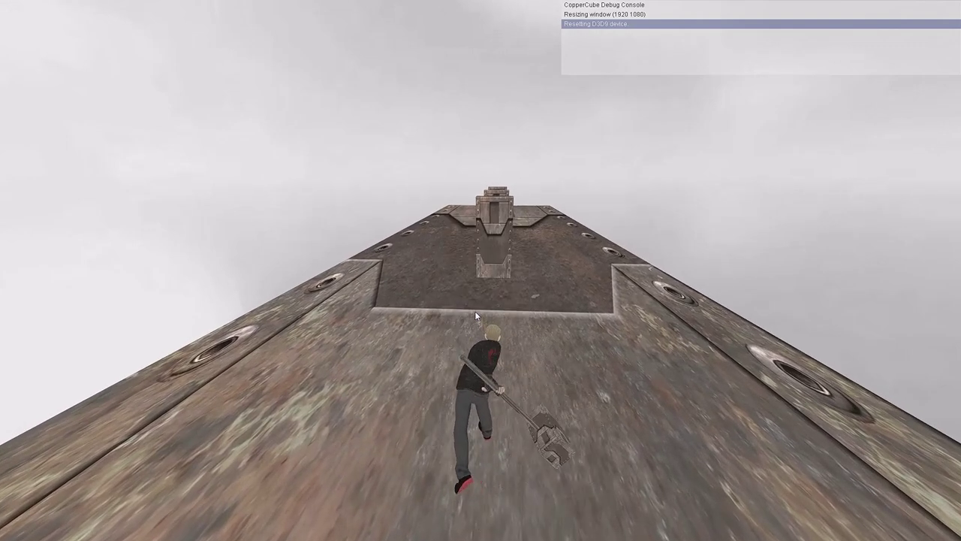
pyautogui.press('w')
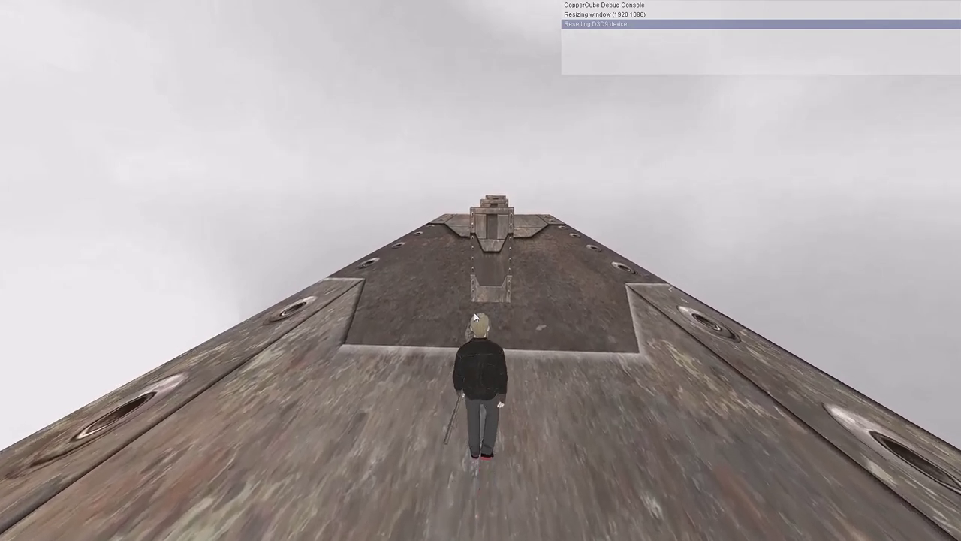
pyautogui.press('w')
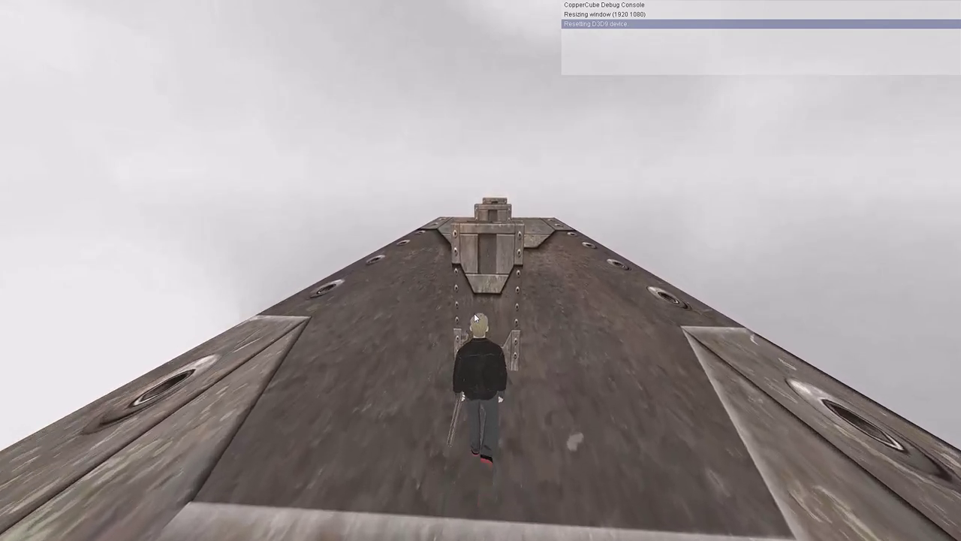
pyautogui.click(474, 318)
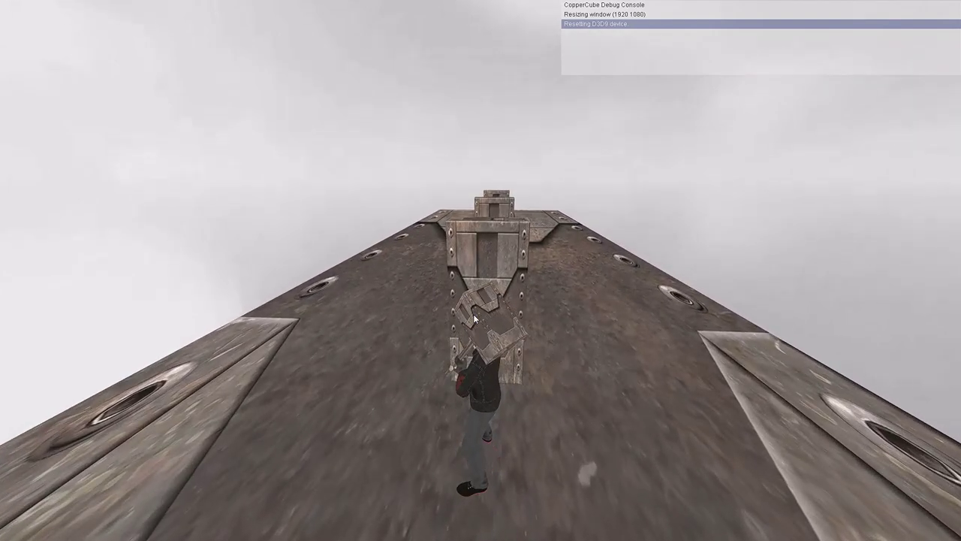
pyautogui.click(473, 318)
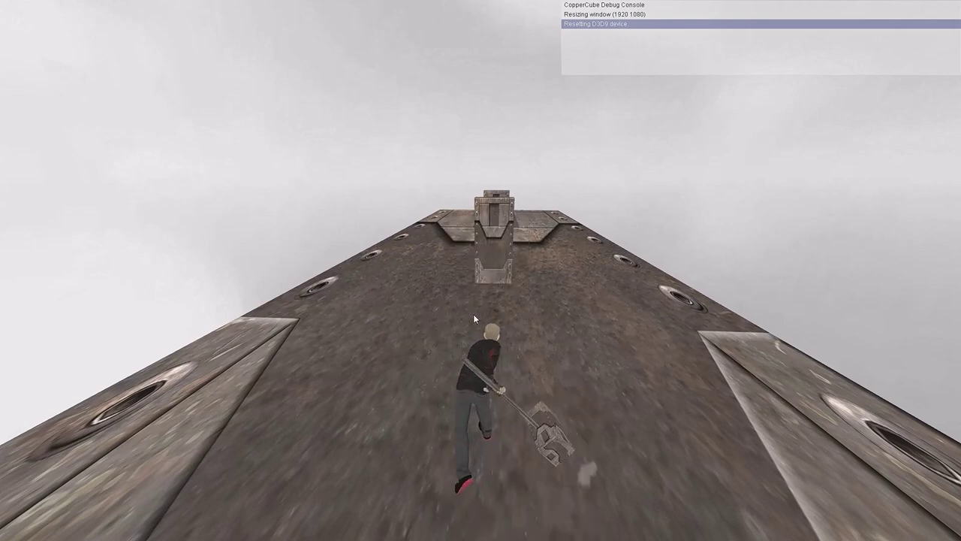
pyautogui.click(473, 313)
# Step: Advance to the last two doors, test the hammer attack on each, and return to the editor
pyautogui.press('w')
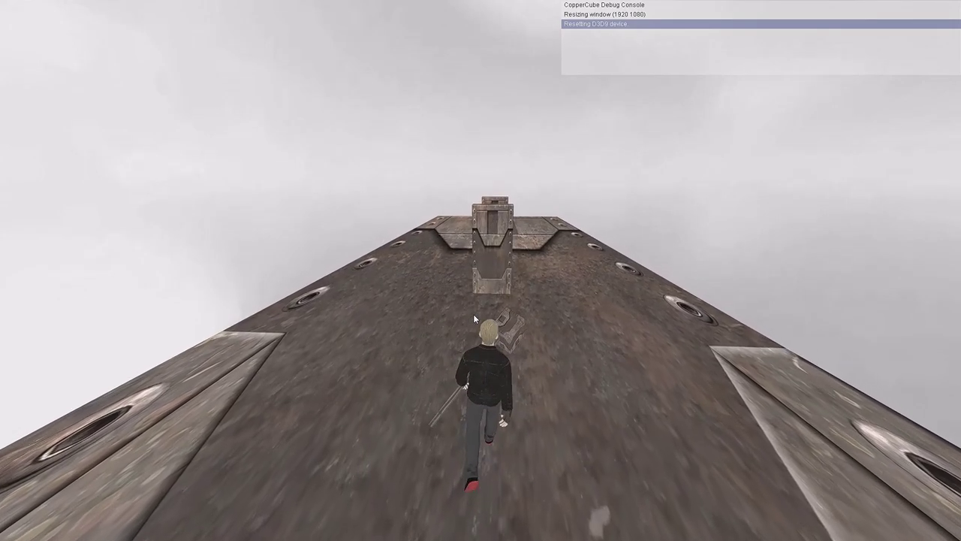
pyautogui.press('w')
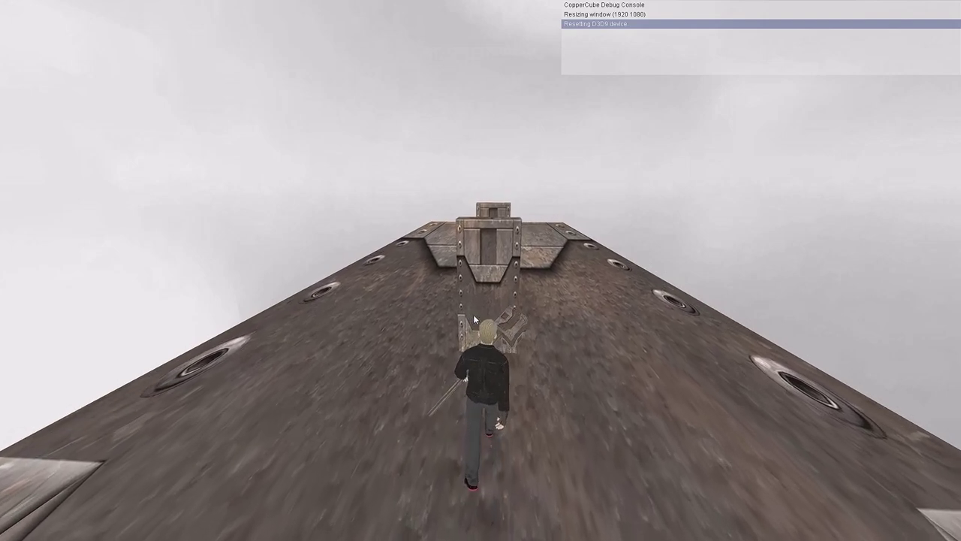
pyautogui.click(473, 314)
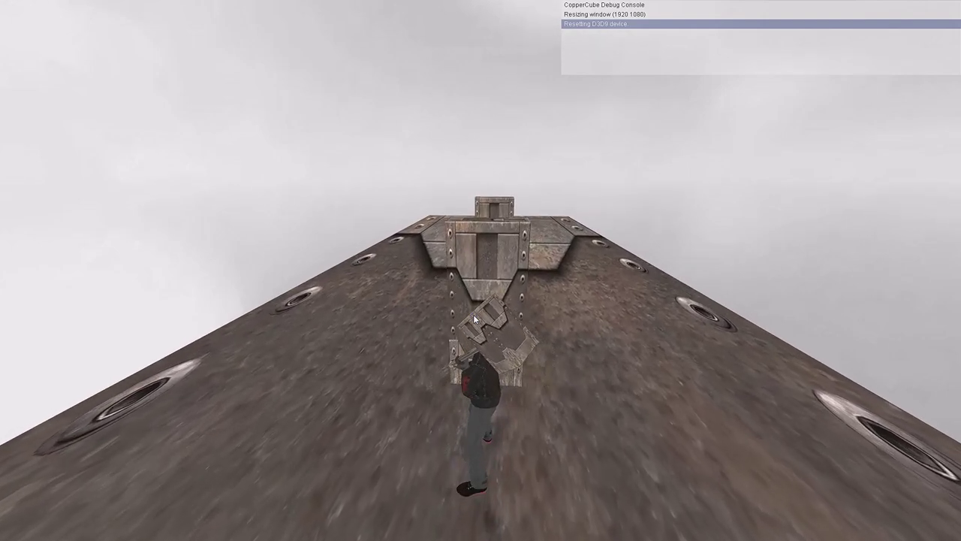
pyautogui.click(473, 319)
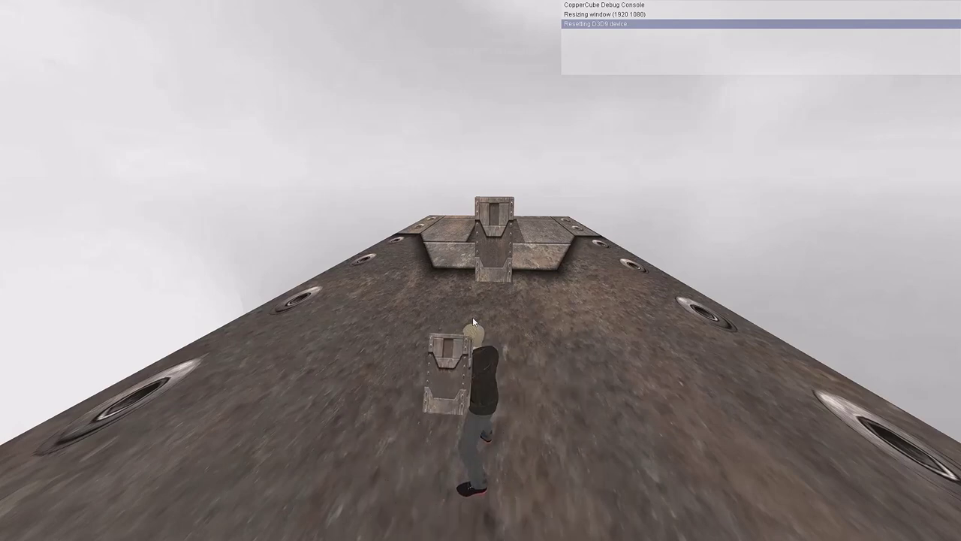
pyautogui.press('w')
pyautogui.press('d')
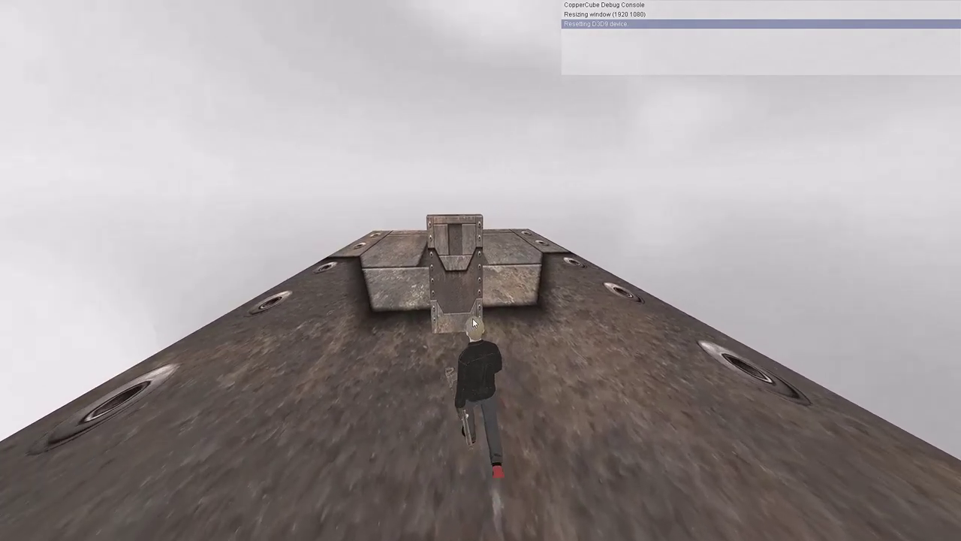
pyautogui.press('a')
pyautogui.click(472, 318)
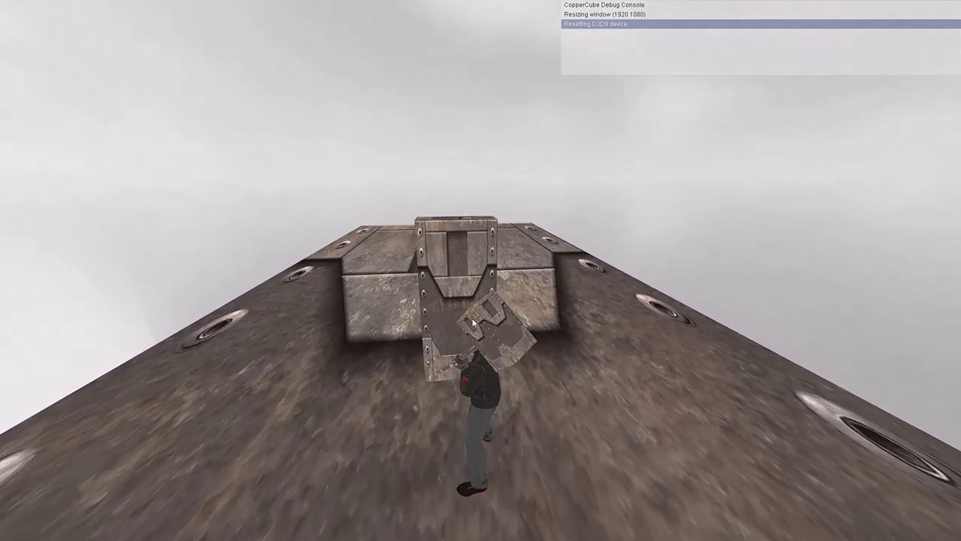
pyautogui.click(472, 323)
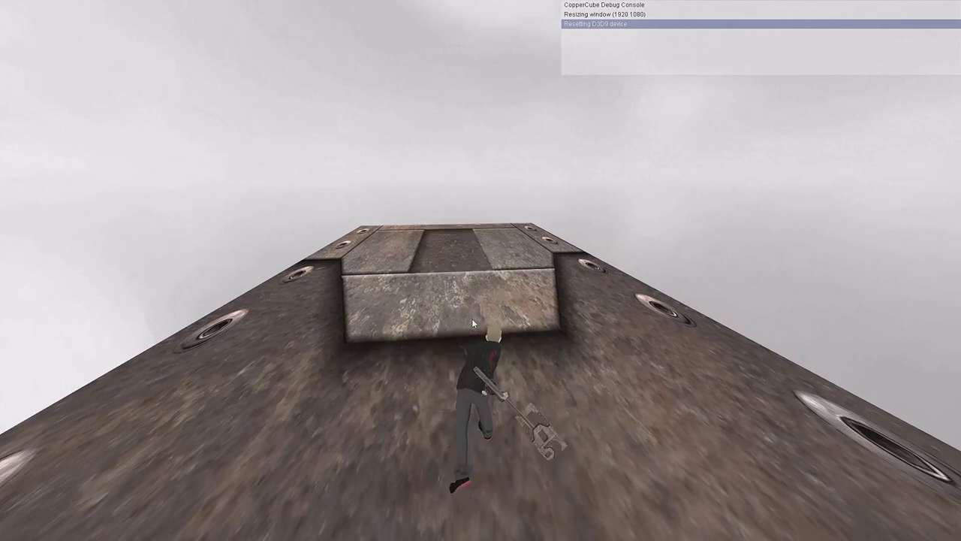
pyautogui.press('w')
pyautogui.press('a')
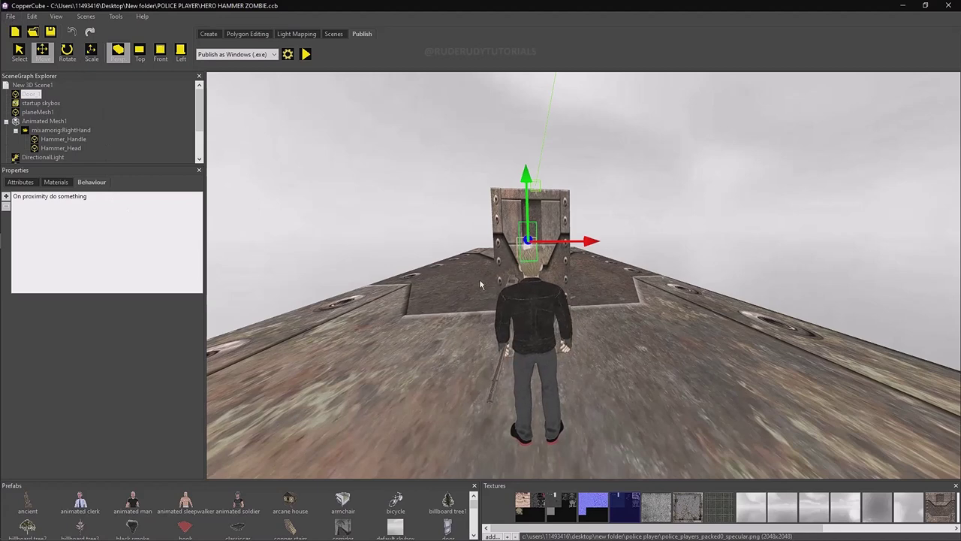
pyautogui.moveTo(482, 288); pyautogui.dragTo(479, 309, button='middle')
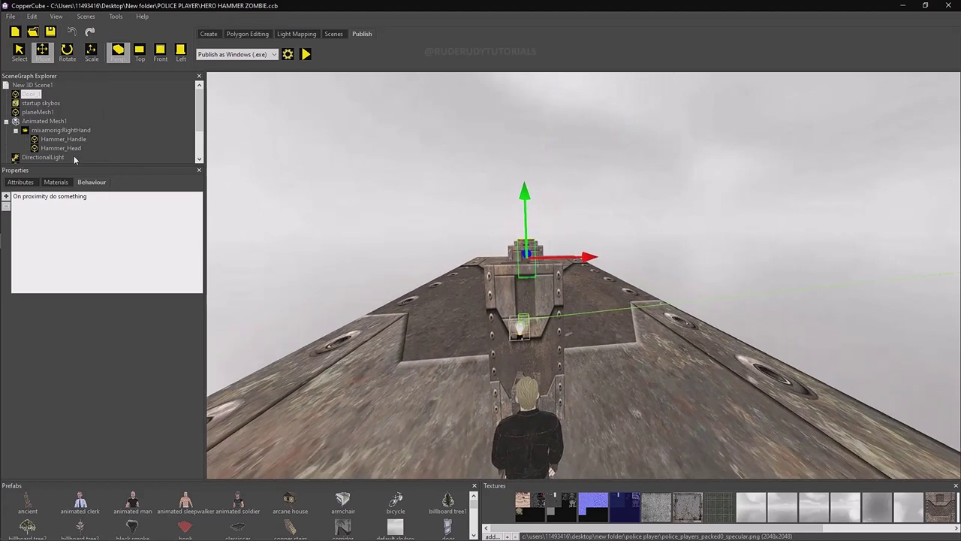
# Step: Select Door_2, bring it into view, and show the settings of its proximity behaviour
pyautogui.scroll(-2, 39, 109)
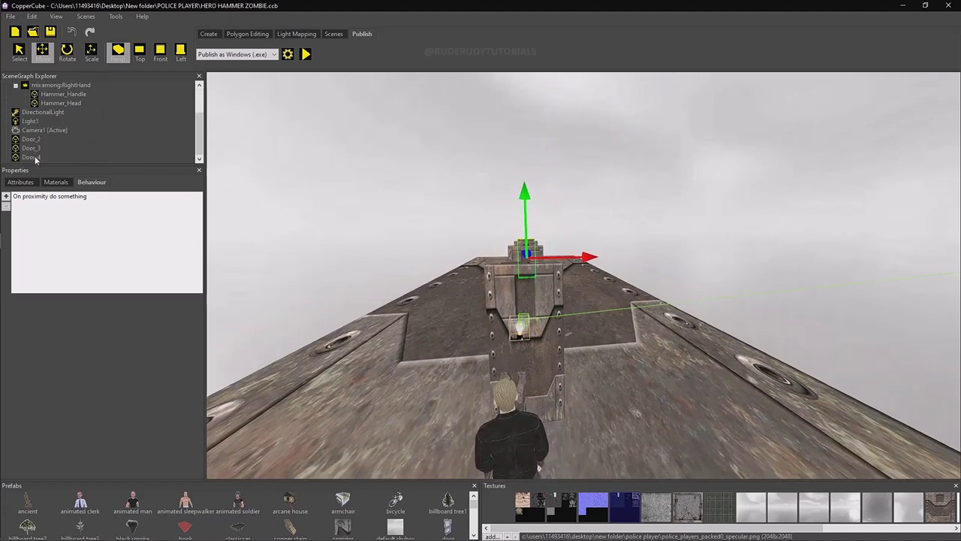
pyautogui.click(33, 140)
pyautogui.doubleClick(33, 139)
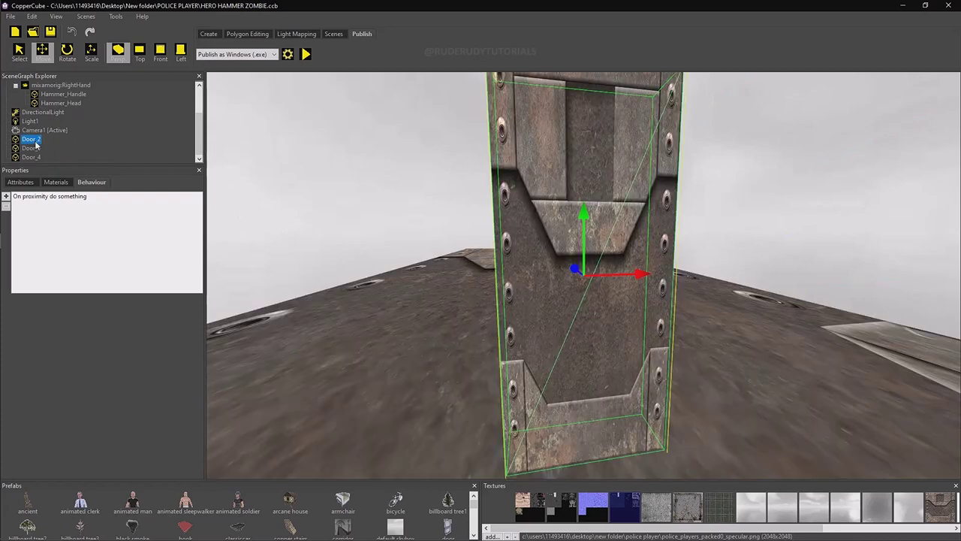
pyautogui.moveTo(319, 248); pyautogui.dragTo(203, 212, button='middle')
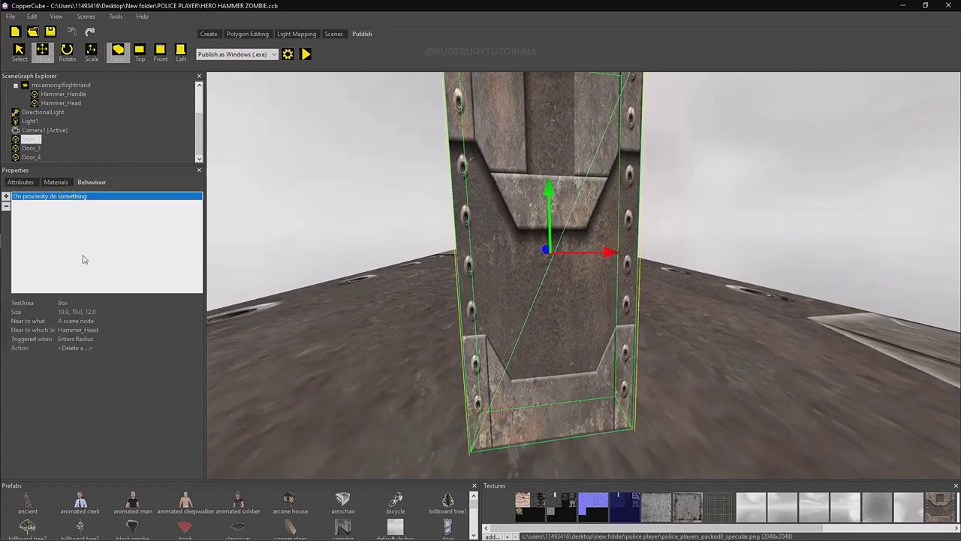
pyautogui.click(110, 347)
pyautogui.click(198, 348)
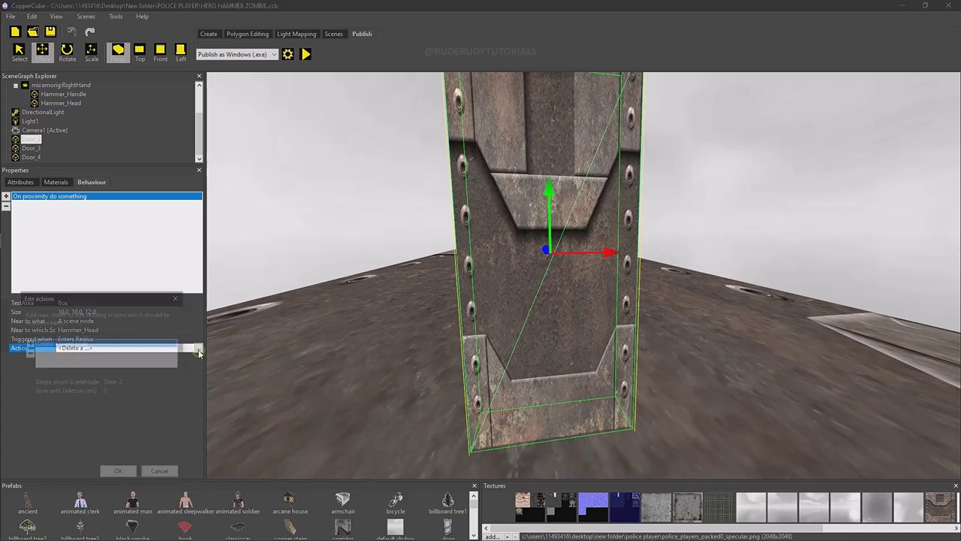
pyautogui.click(29, 342)
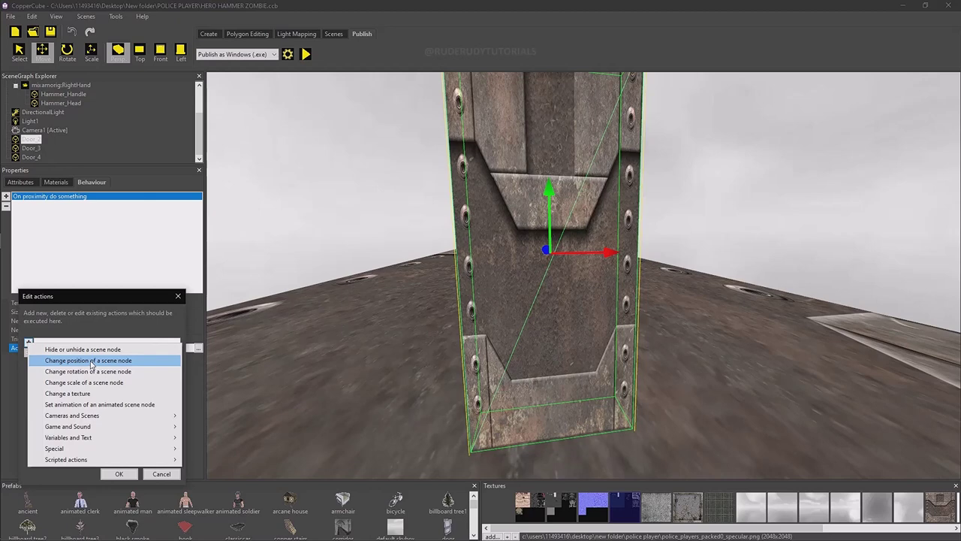
pyautogui.click(90, 362)
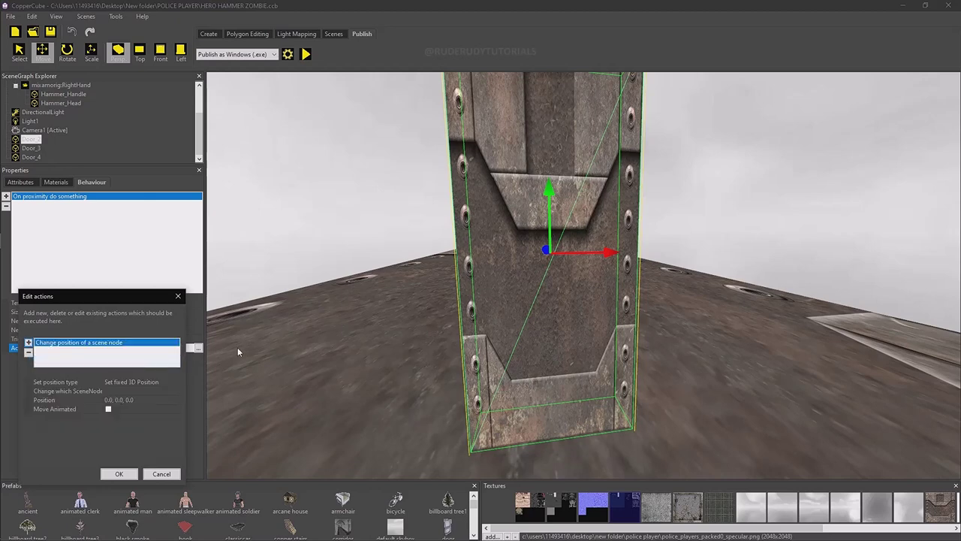
pyautogui.click(612, 255)
pyautogui.click(161, 474)
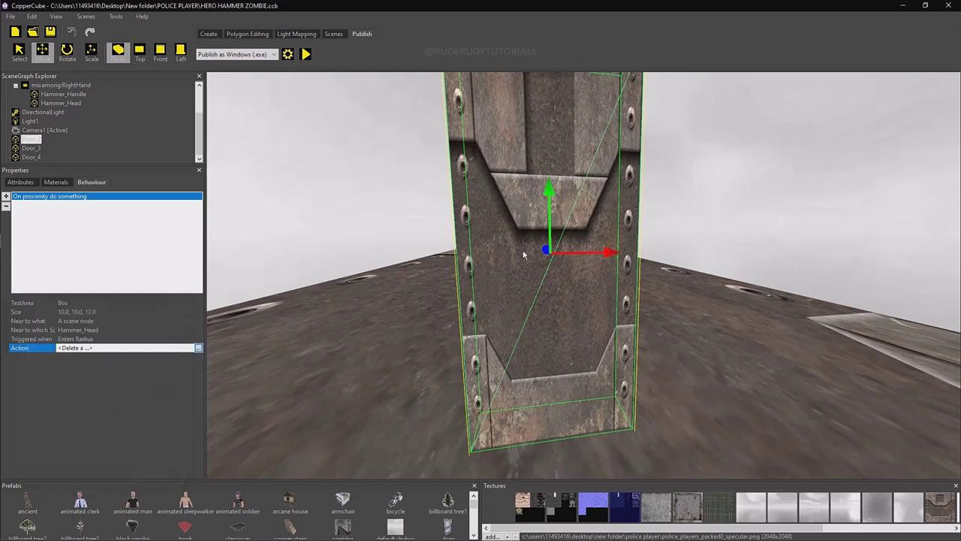
# Step: Move Door_2 sideways along the X axis to about -45.26 and copy its position value from the attributes
pyautogui.click(612, 254)
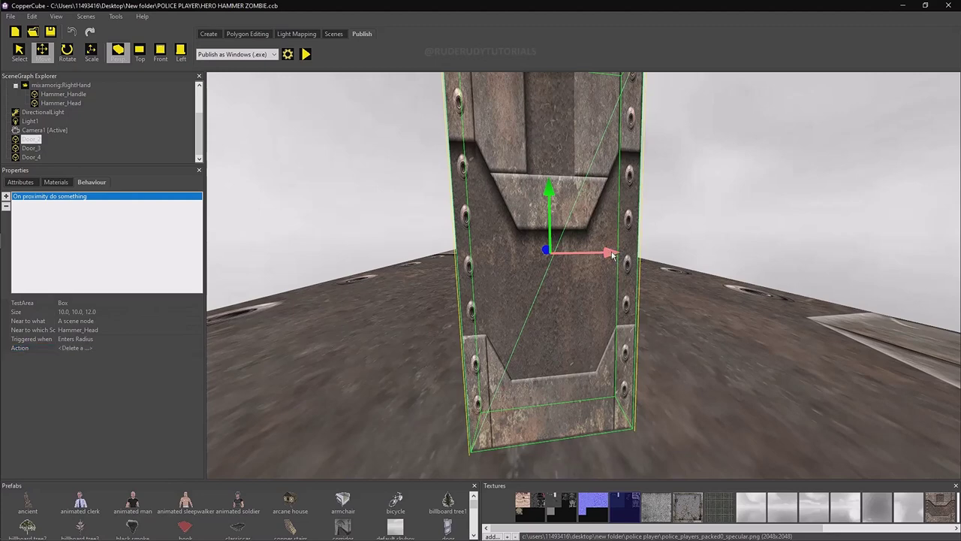
pyautogui.moveTo(612, 254); pyautogui.dragTo(530, 259)
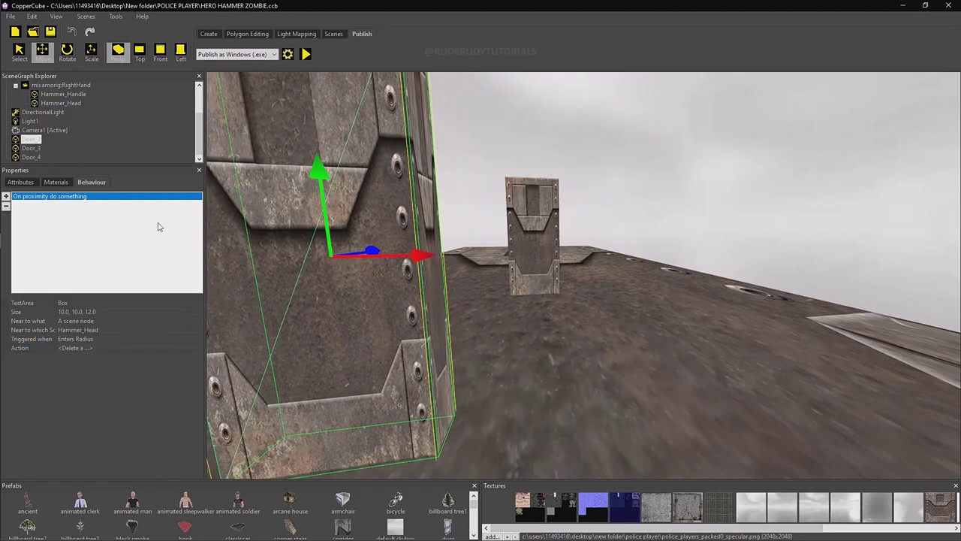
pyautogui.moveTo(419, 257); pyautogui.dragTo(398, 260)
pyautogui.scroll(-3, 544, 303)
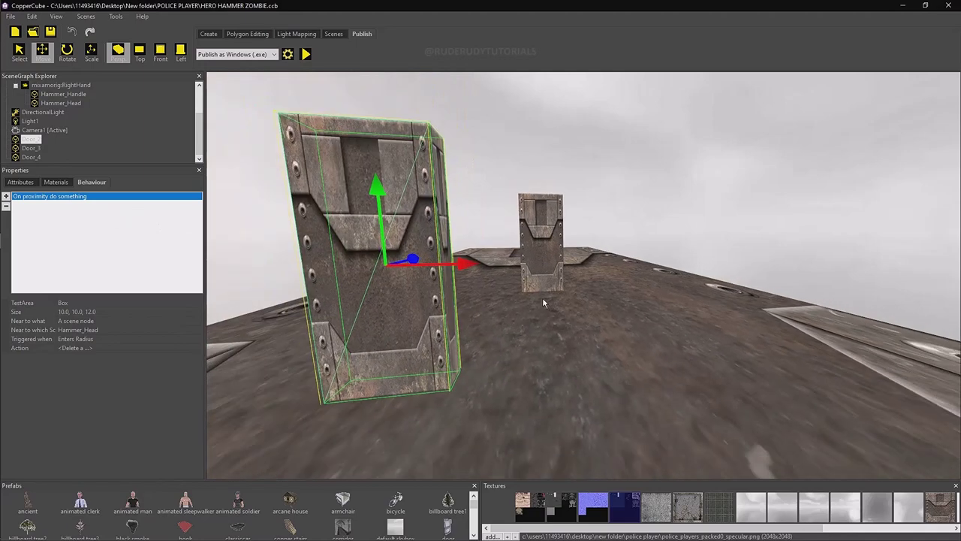
pyautogui.click(18, 182)
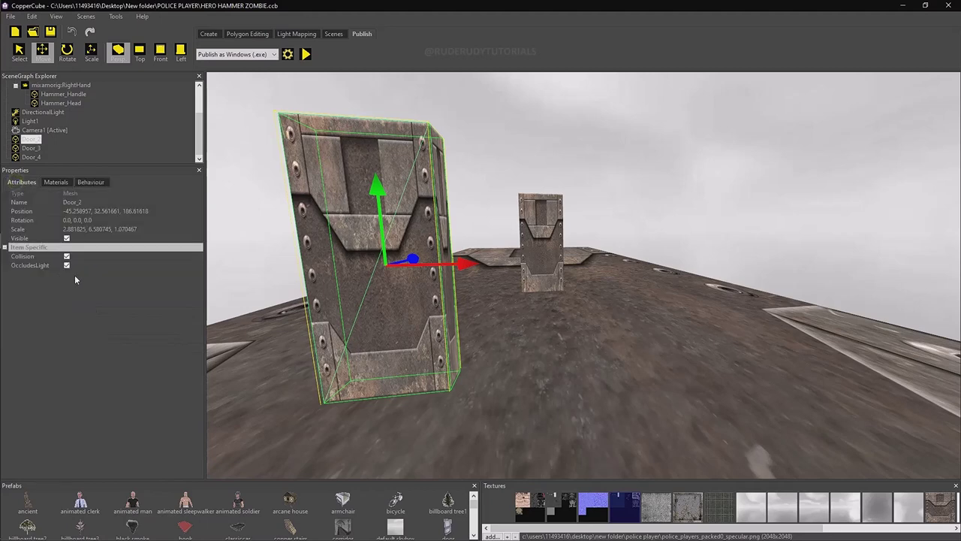
pyautogui.click(117, 211)
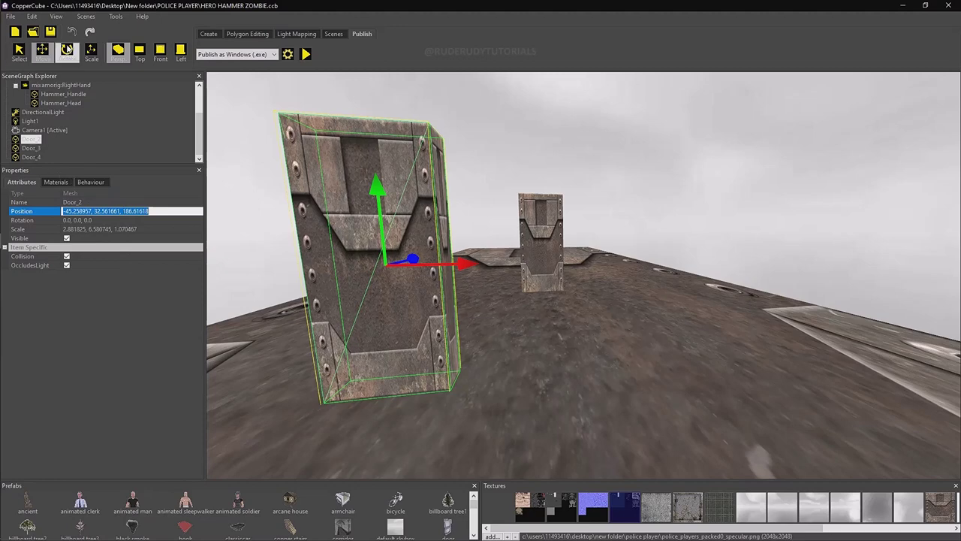
# Step: Undo the sideways move of Door_2
pyautogui.click(72, 32)
pyautogui.click(72, 32)
pyautogui.click(72, 32)
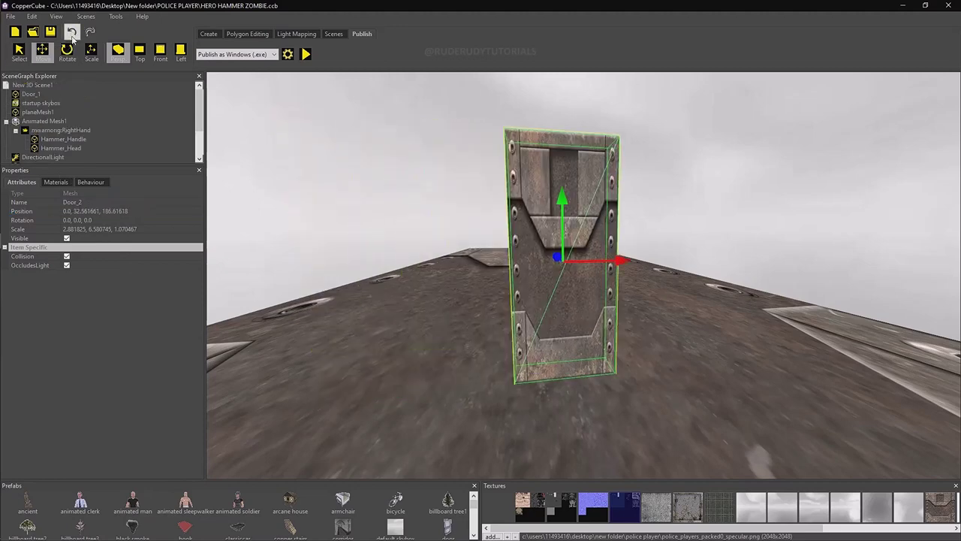
# Step: Replace the delete action in Door_2's proximity behaviour with a Change position of a scene node action
pyautogui.click(92, 182)
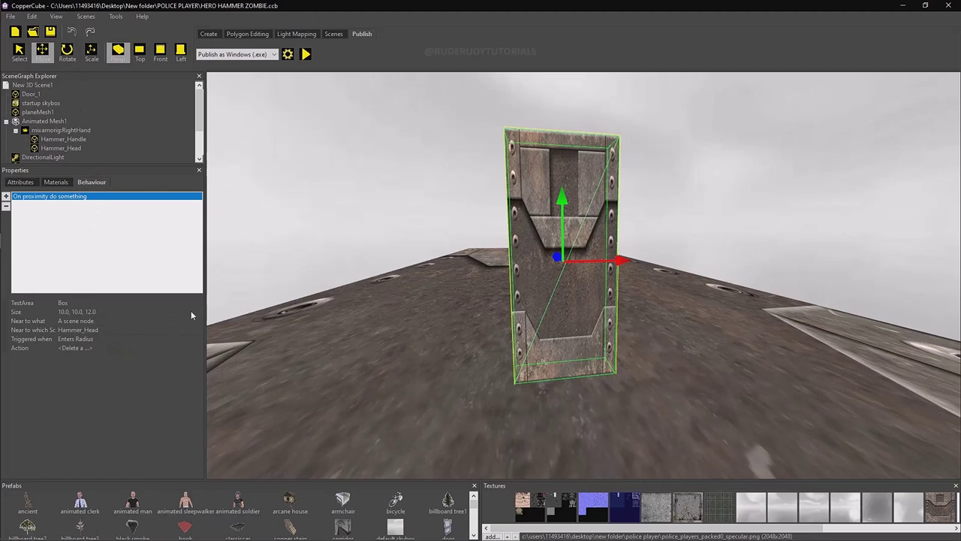
pyautogui.click(199, 349)
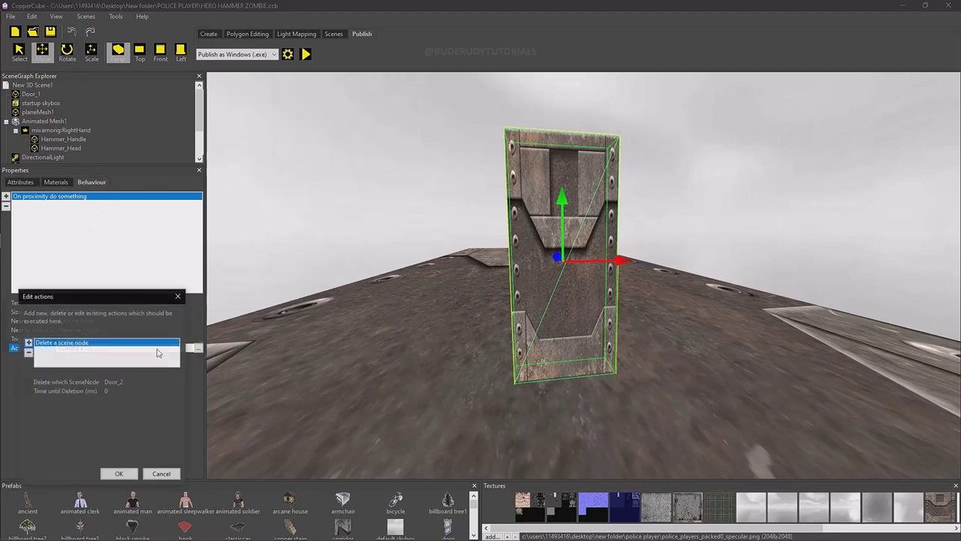
pyautogui.click(28, 343)
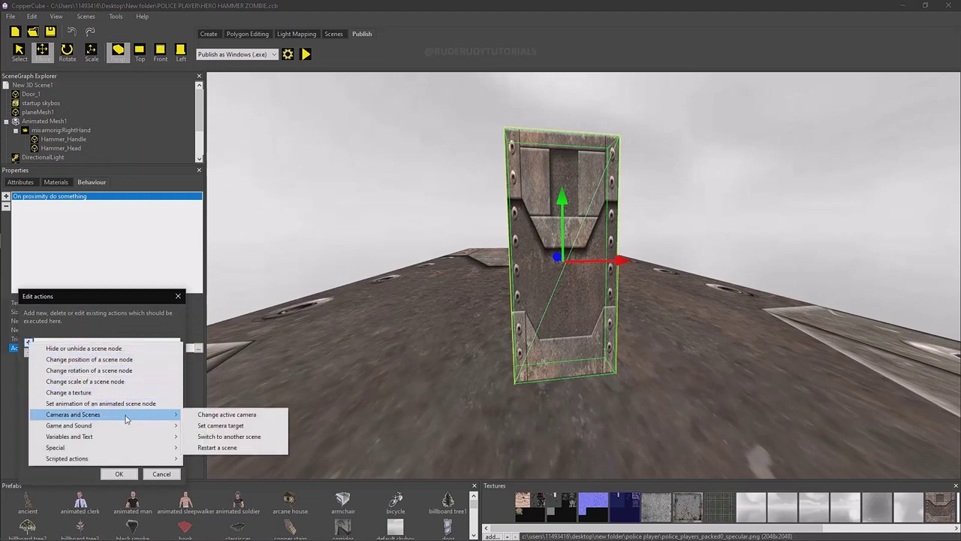
pyautogui.click(124, 359)
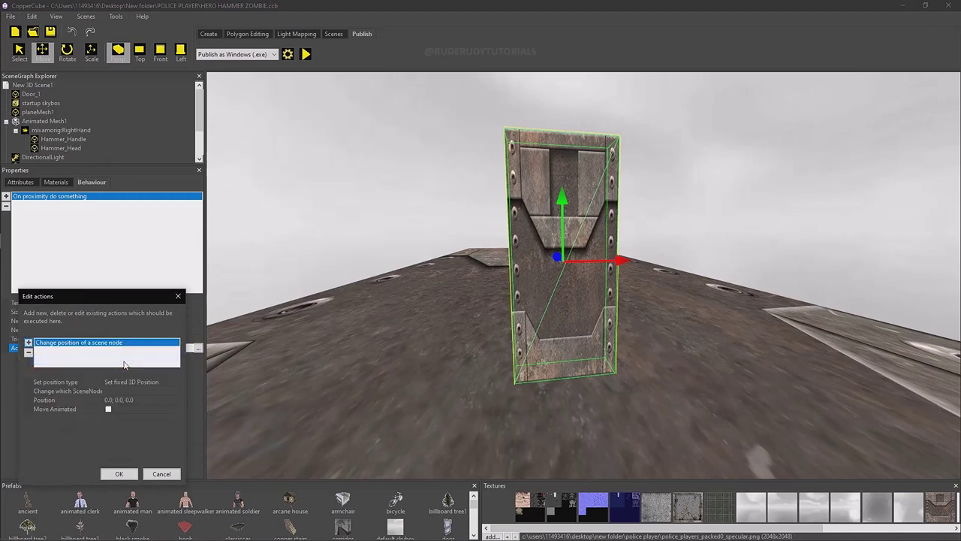
# Step: Target Door_2 in the position action, set the position to the copied -45.258957, 32.561661, 186.61618, and enable animated movement
pyautogui.click(175, 392)
pyautogui.click(154, 410)
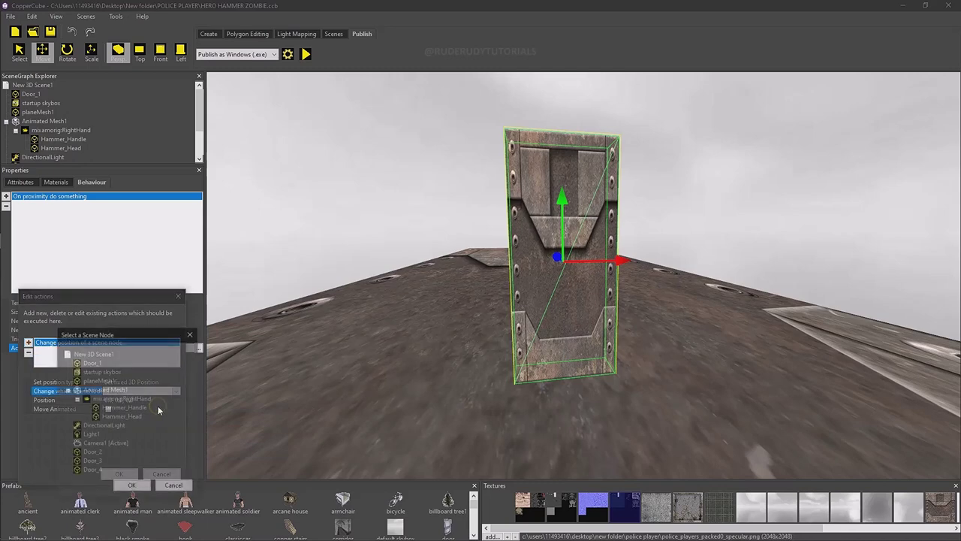
pyautogui.click(132, 487)
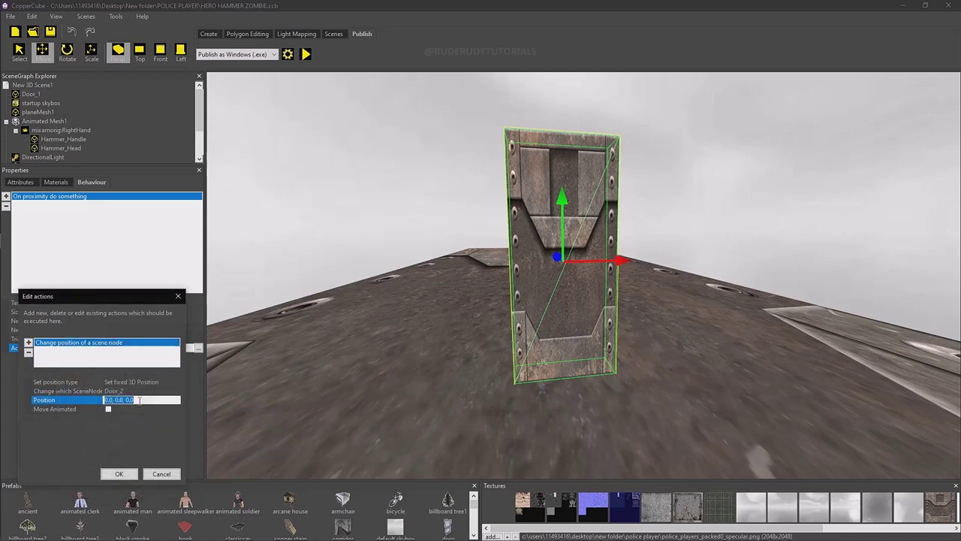
pyautogui.click(108, 410)
pyautogui.click(109, 421)
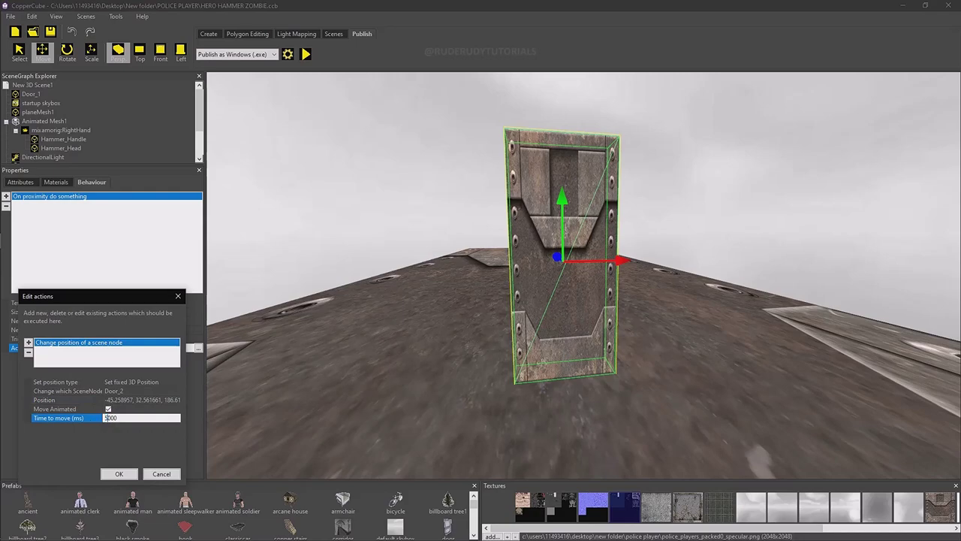
pyautogui.click(119, 474)
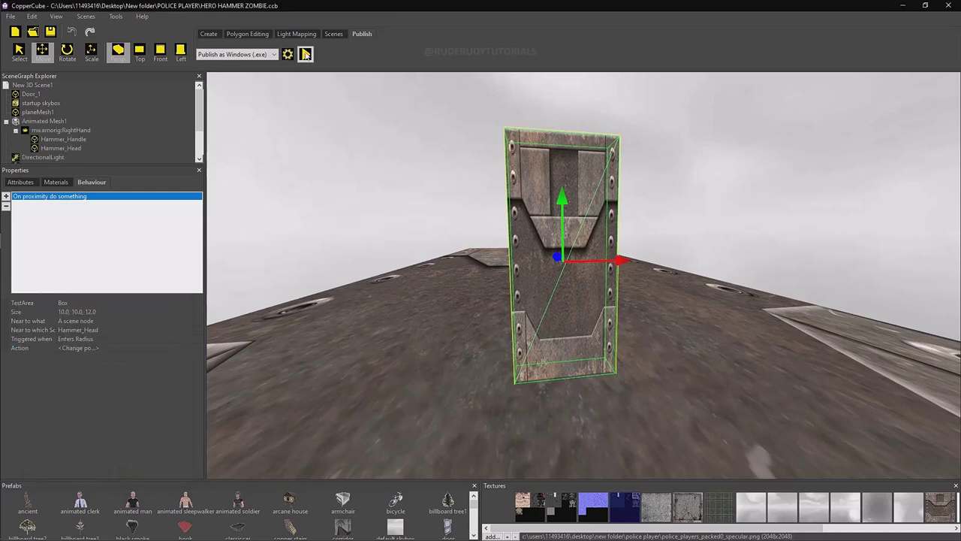
# Step: Playtest the scene, strike the first door with the hammer, walk forward, and return to the editor
pyautogui.click(306, 54)
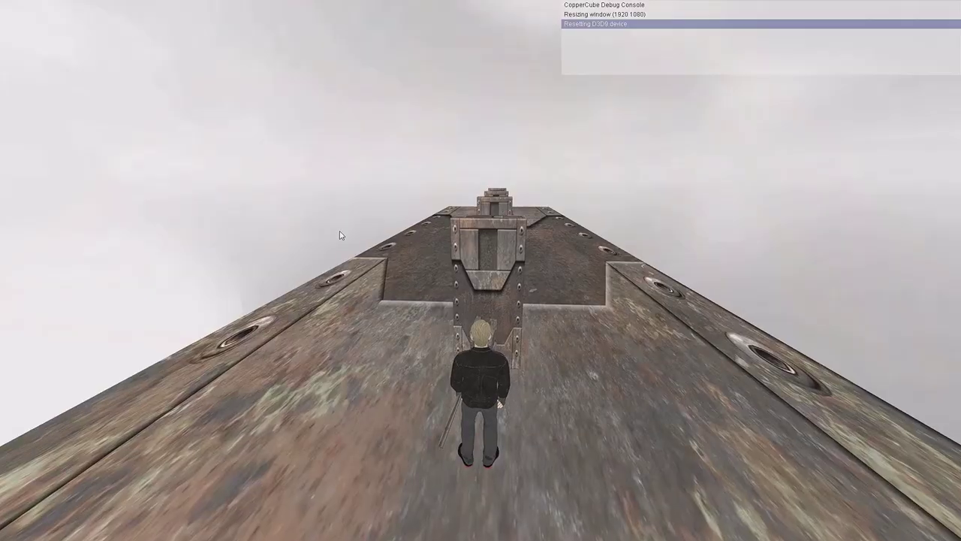
pyautogui.press('w')
pyautogui.click(340, 235)
pyautogui.press('w')
pyautogui.click(342, 235)
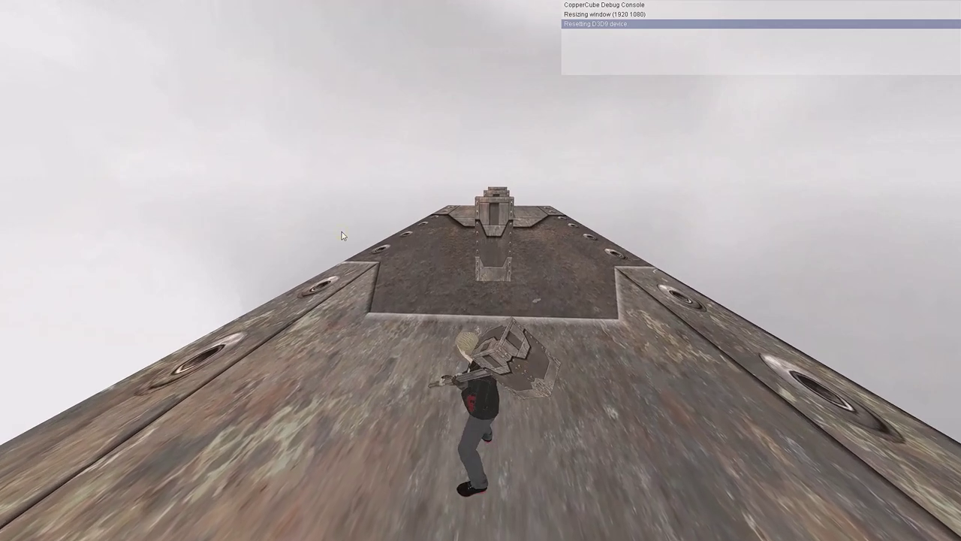
pyautogui.press('w')
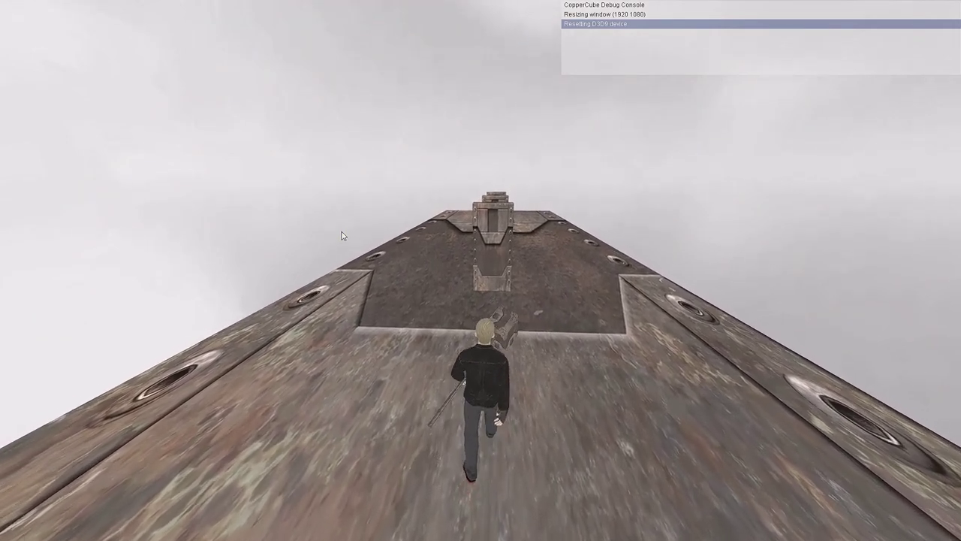
pyautogui.press('Escape')
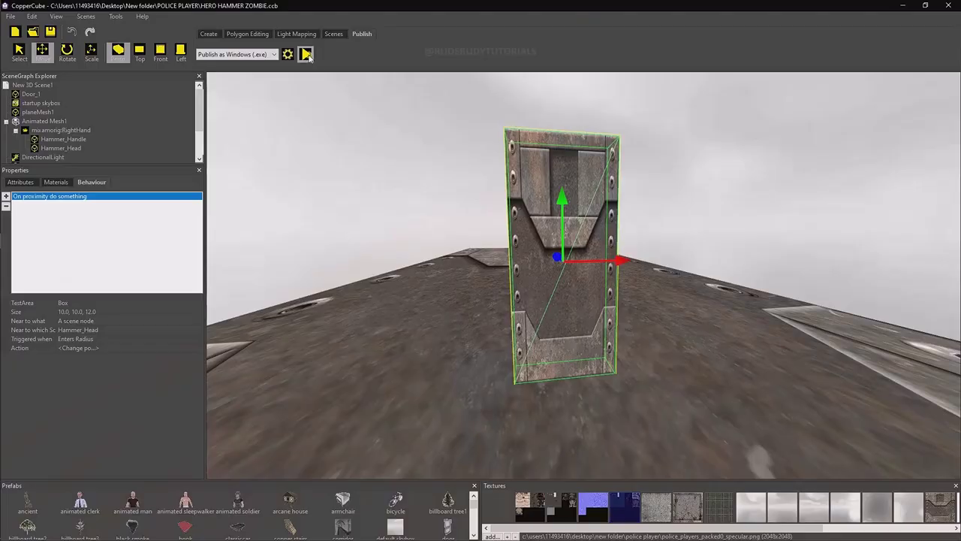
# Step: Run the game again, strike the first door, walk on to strike the second door, and end the playtest
pyautogui.click(306, 54)
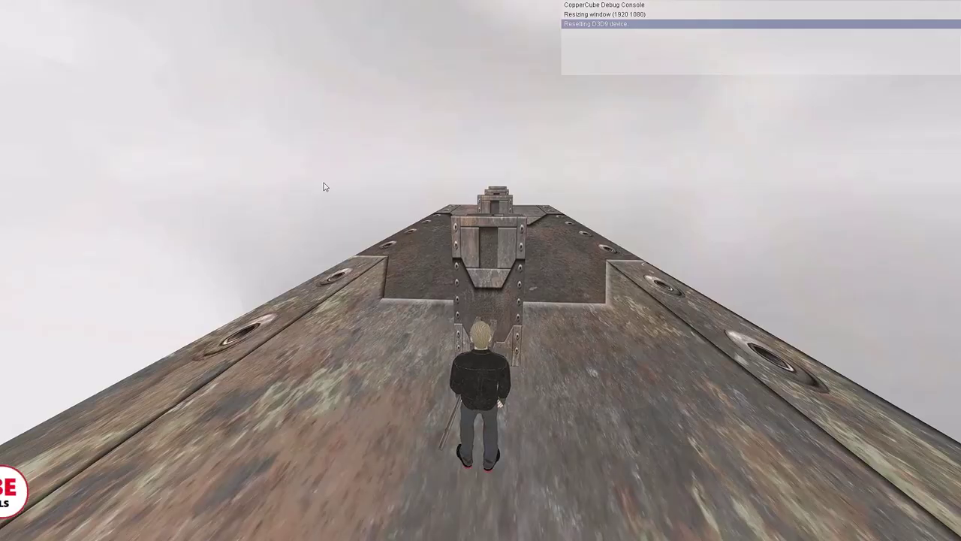
pyautogui.click(325, 182)
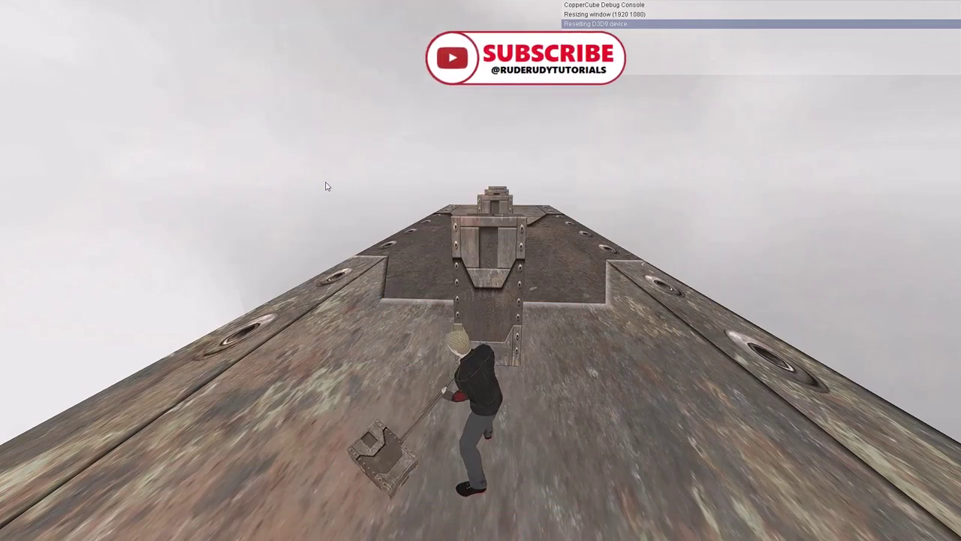
pyautogui.click(326, 183)
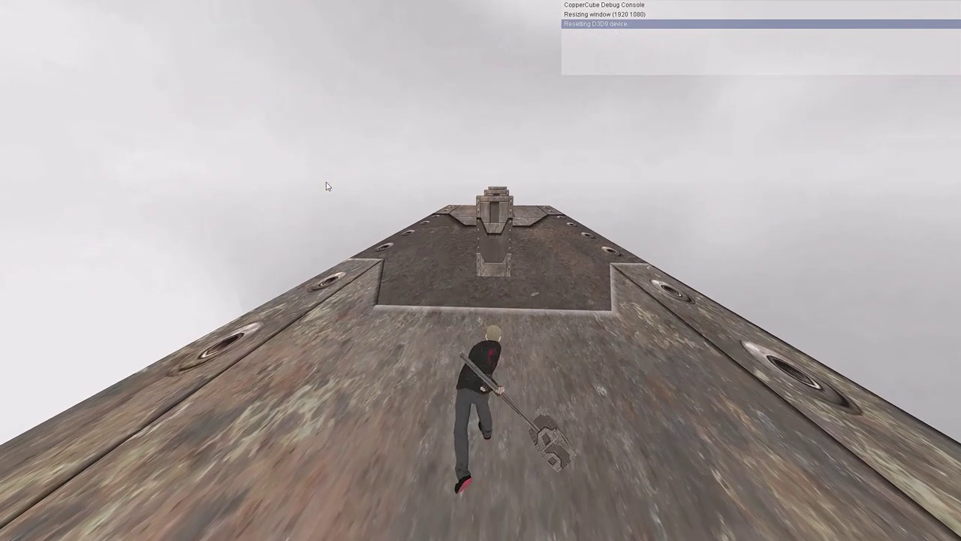
pyautogui.press('w')
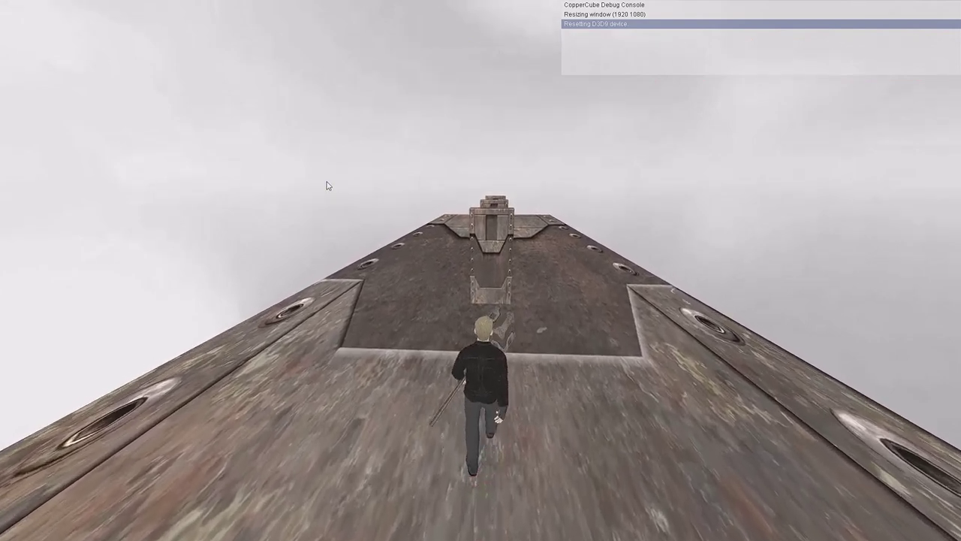
pyautogui.press('w')
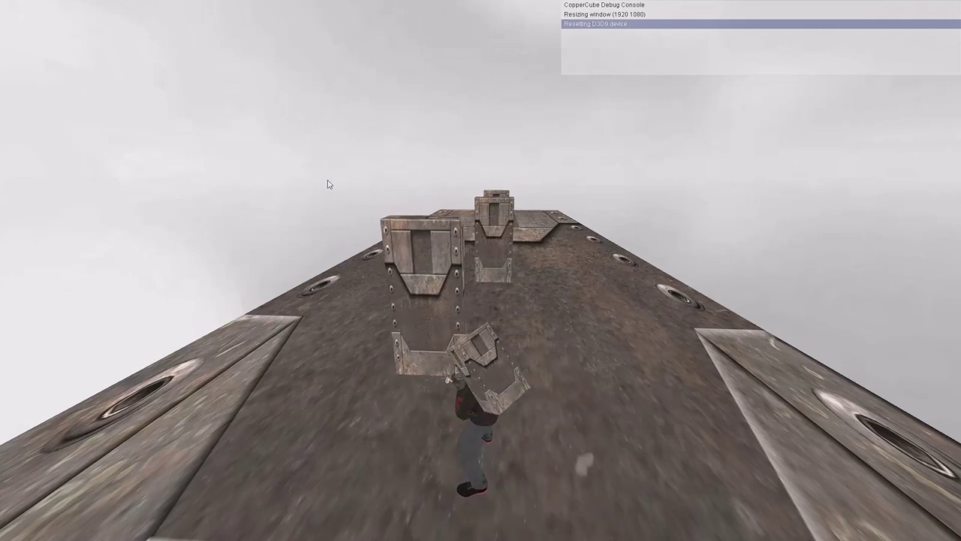
pyautogui.click(328, 183)
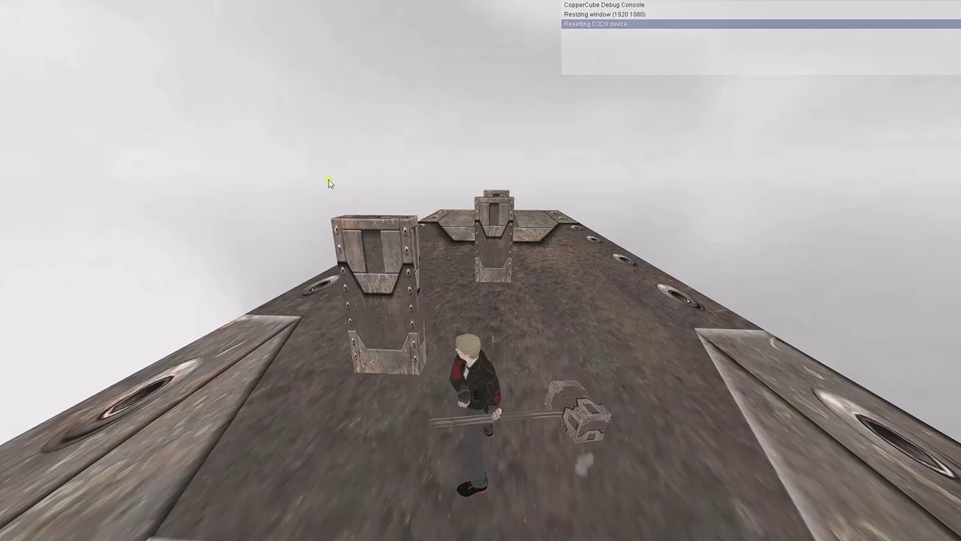
pyautogui.press('Escape')
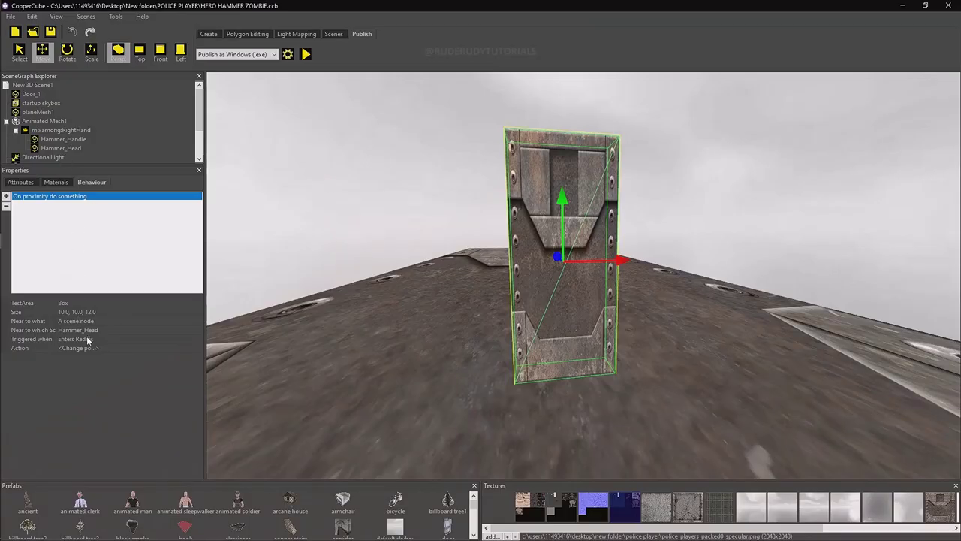
# Step: Toggle the Loop option of the HitBat animation action in Animated Mesh1's Left Mouse Button key behaviour
pyautogui.click(45, 121)
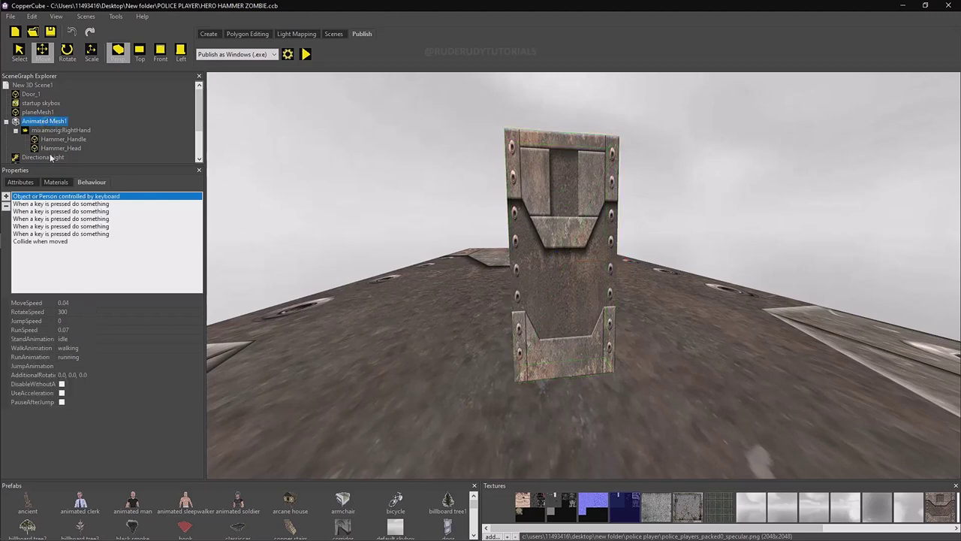
pyautogui.click(85, 242)
pyautogui.click(87, 234)
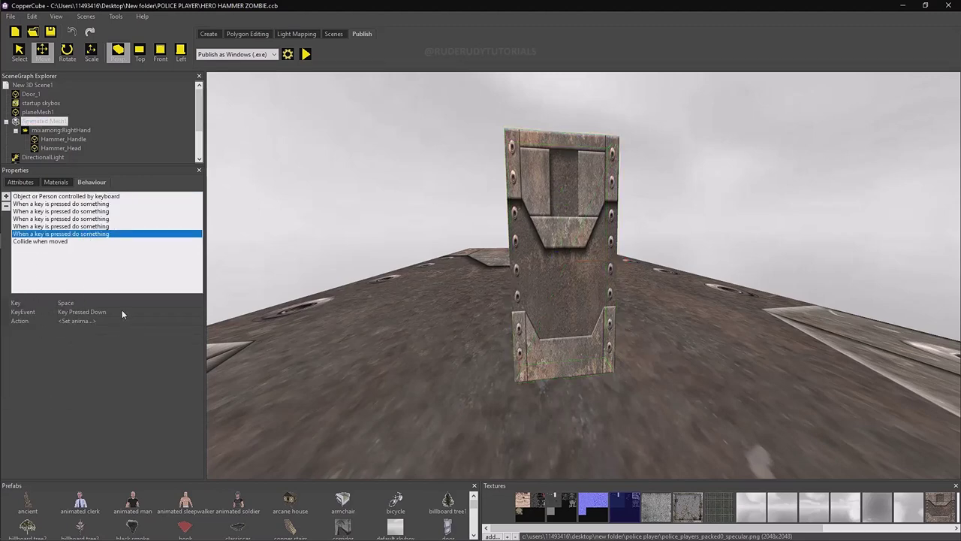
pyautogui.click(91, 219)
pyautogui.click(90, 227)
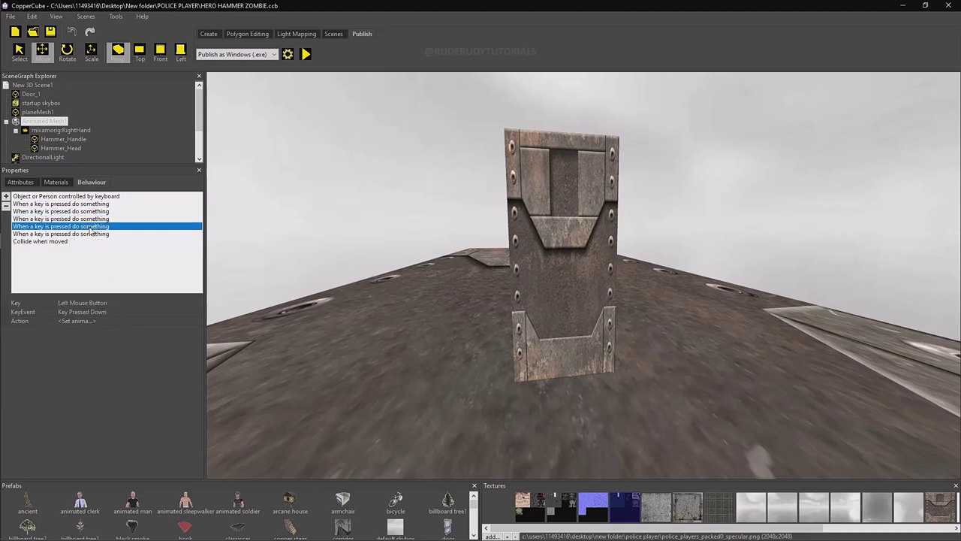
pyautogui.click(90, 220)
pyautogui.click(93, 226)
pyautogui.click(135, 322)
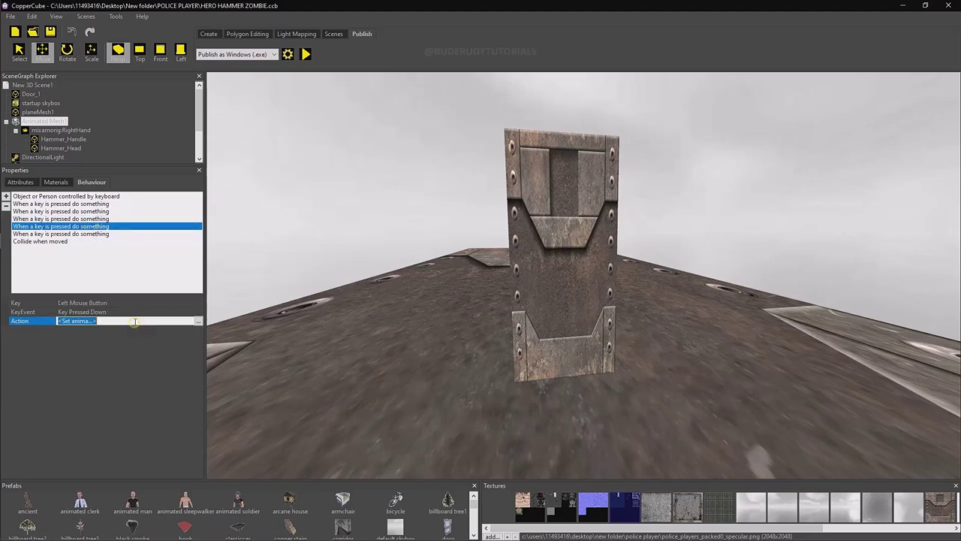
pyautogui.click(197, 321)
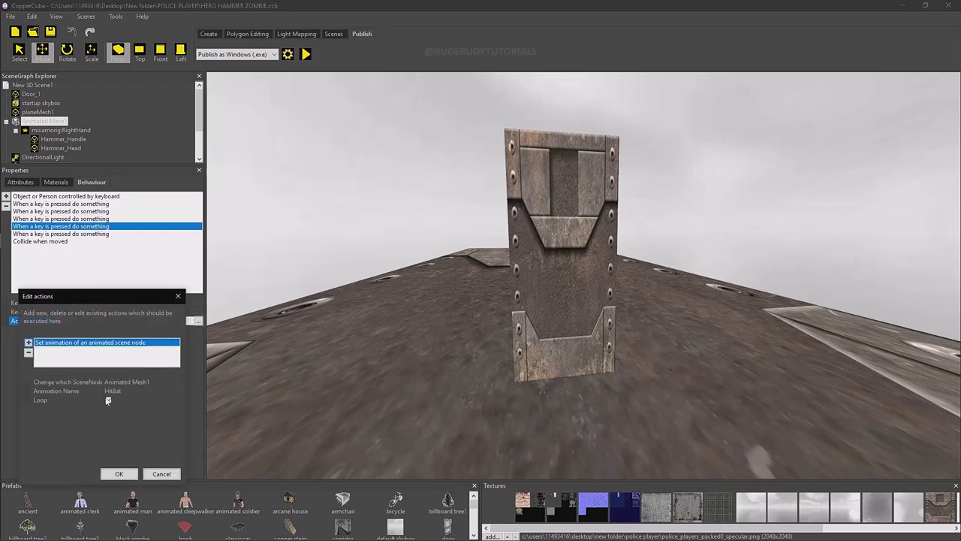
pyautogui.click(108, 399)
pyautogui.click(120, 473)
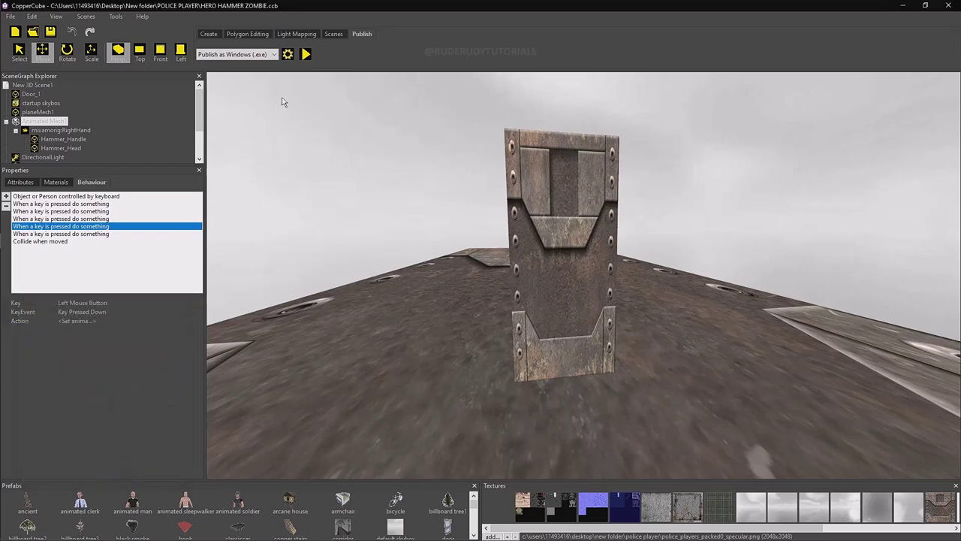
# Step: Playtest the hammer swing by striking the first door, walking on to strike the second, and returning to the editor
pyautogui.click(307, 54)
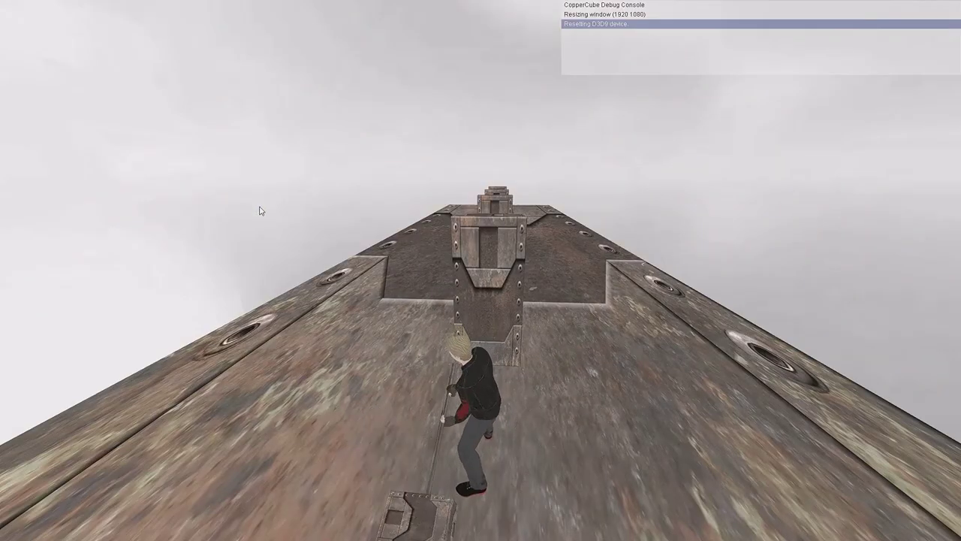
pyautogui.press('w')
pyautogui.click(262, 212)
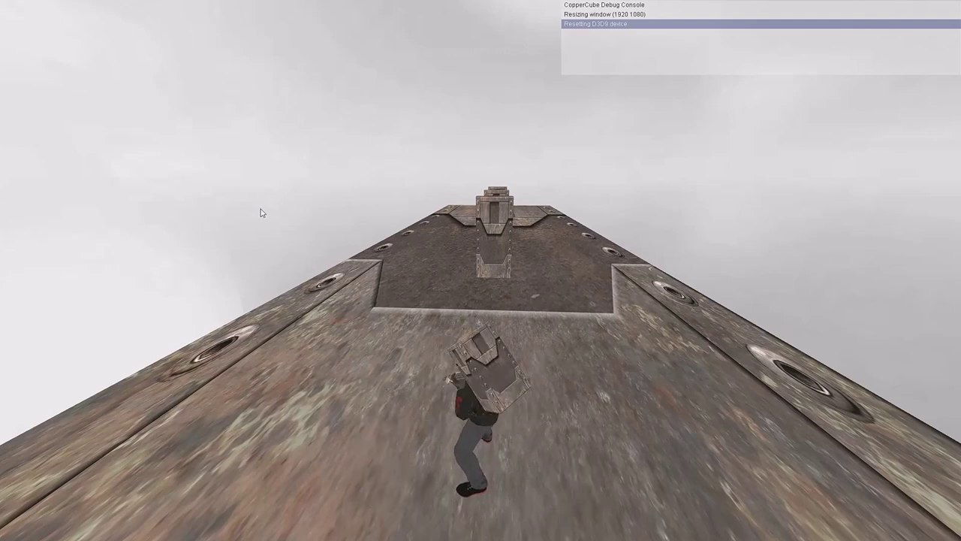
pyautogui.press('w')
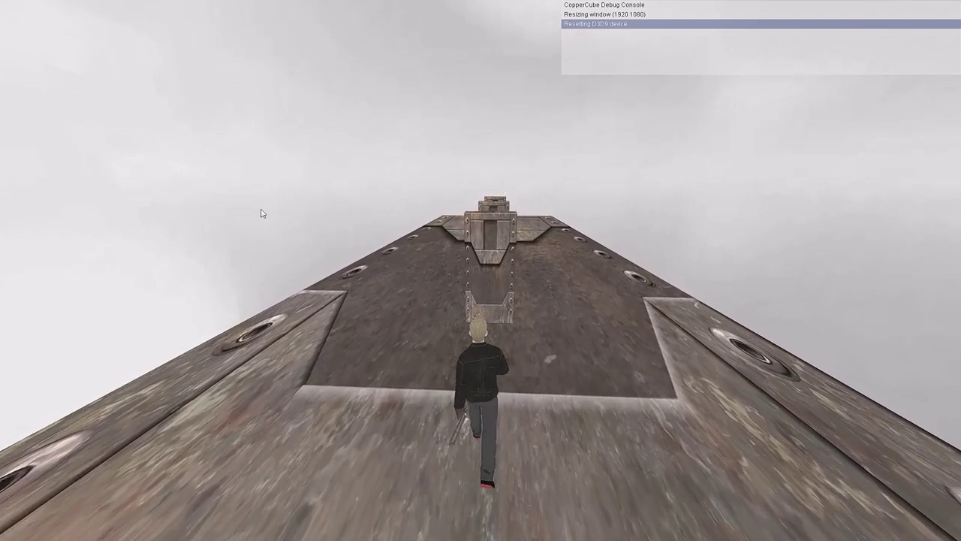
pyautogui.press('w')
pyautogui.click(262, 213)
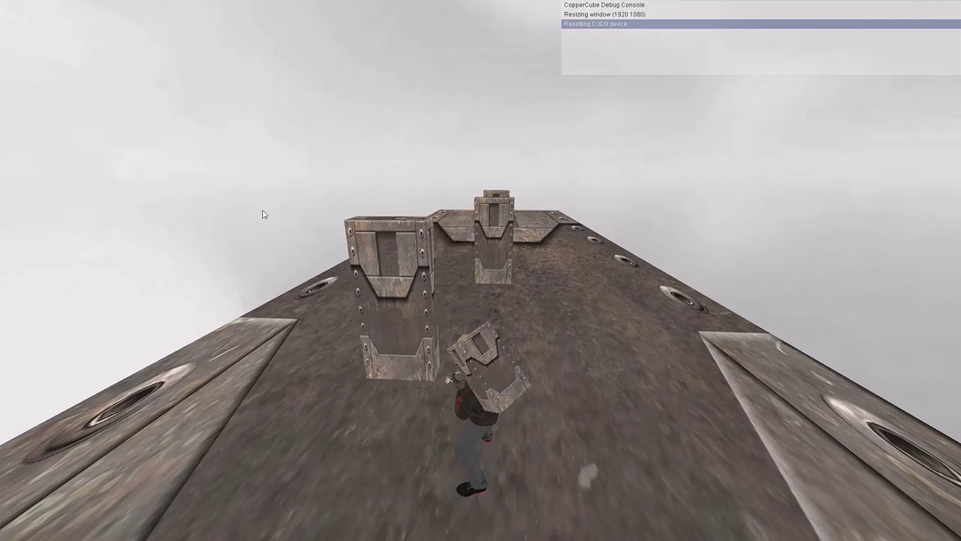
pyautogui.press('Escape')
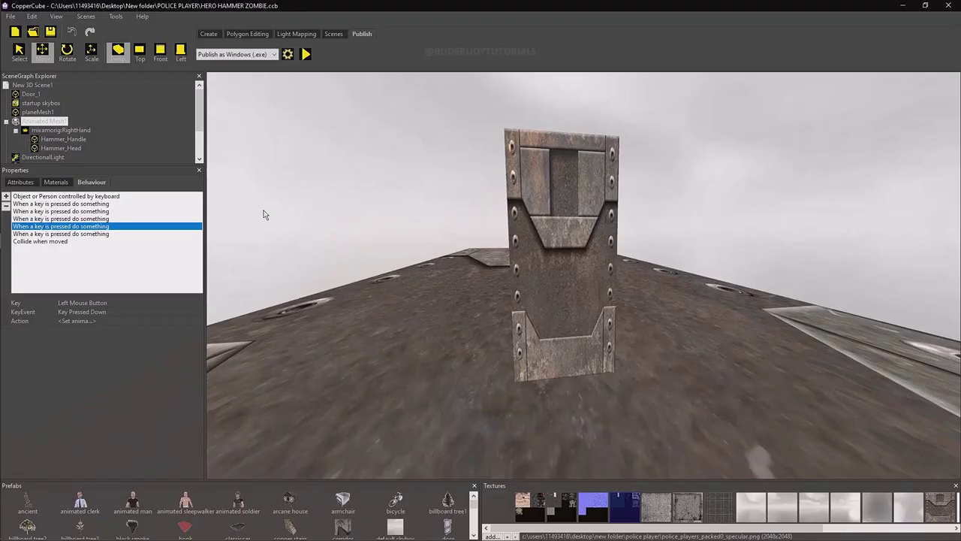
# Step: Replace the delete action in Door_3's proximity behaviour with a Change rotation of a scene node action
pyautogui.moveTo(407, 233); pyautogui.dragTo(514, 259)
pyautogui.click(447, 251)
pyautogui.scroll(3, 435, 247)
pyautogui.moveTo(434, 248); pyautogui.dragTo(464, 256, button='middle')
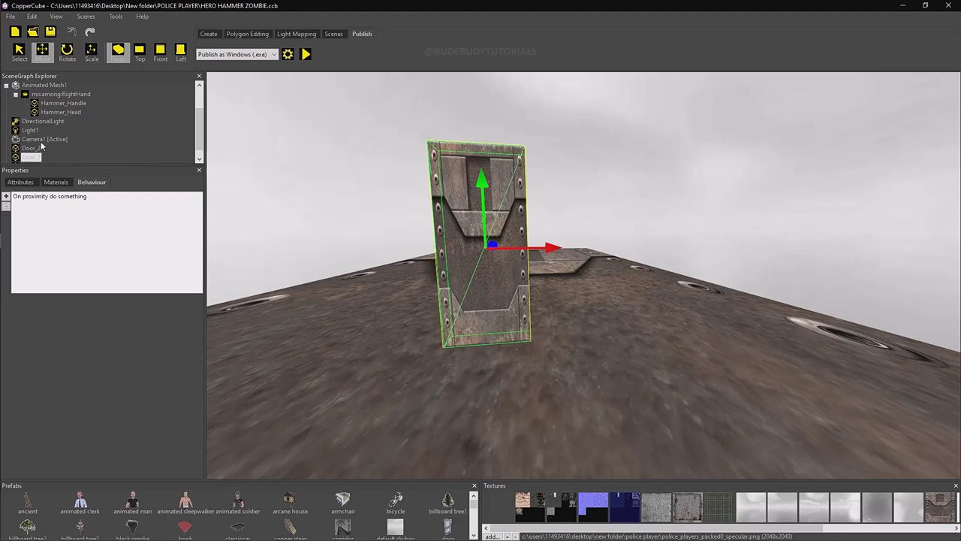
pyautogui.click(47, 196)
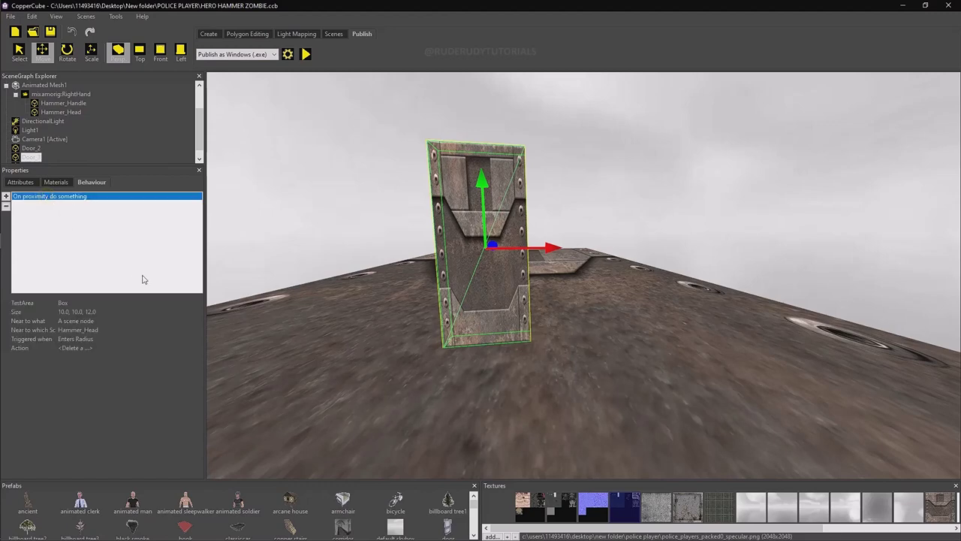
pyautogui.click(136, 347)
pyautogui.click(199, 348)
pyautogui.click(29, 342)
pyautogui.click(93, 371)
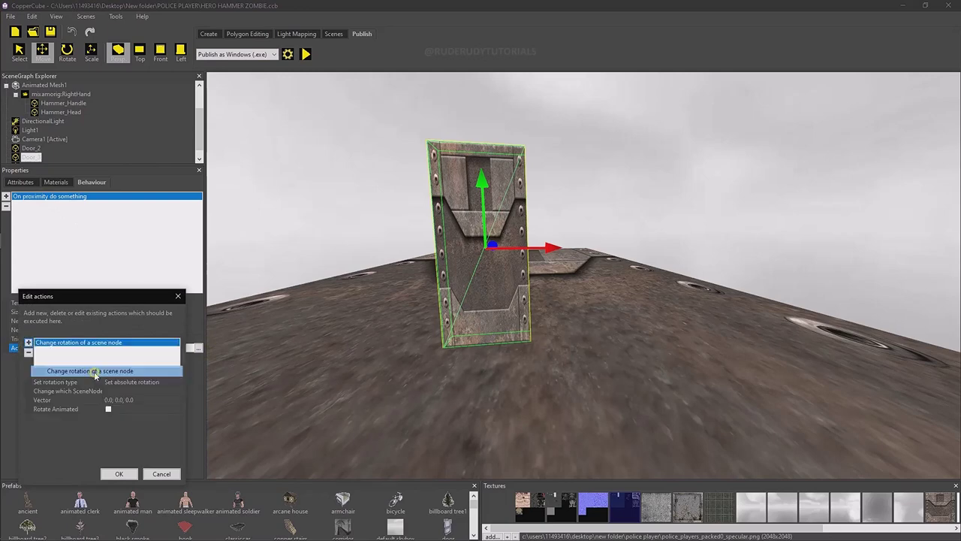
# Step: Configure the rotation action to rotate by 0.0, 90.0, 0.0 with animated rotation over 3000 ms
pyautogui.click(141, 382)
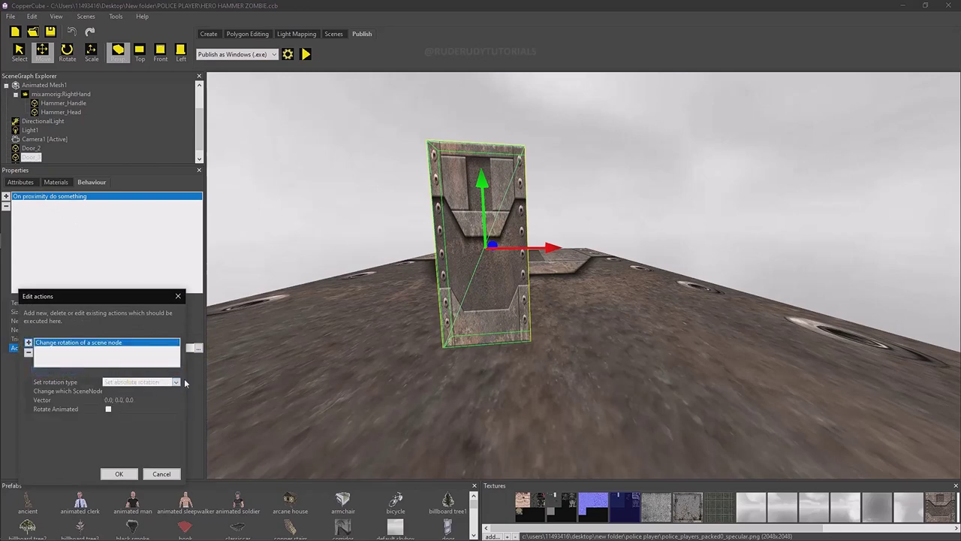
pyautogui.click(176, 382)
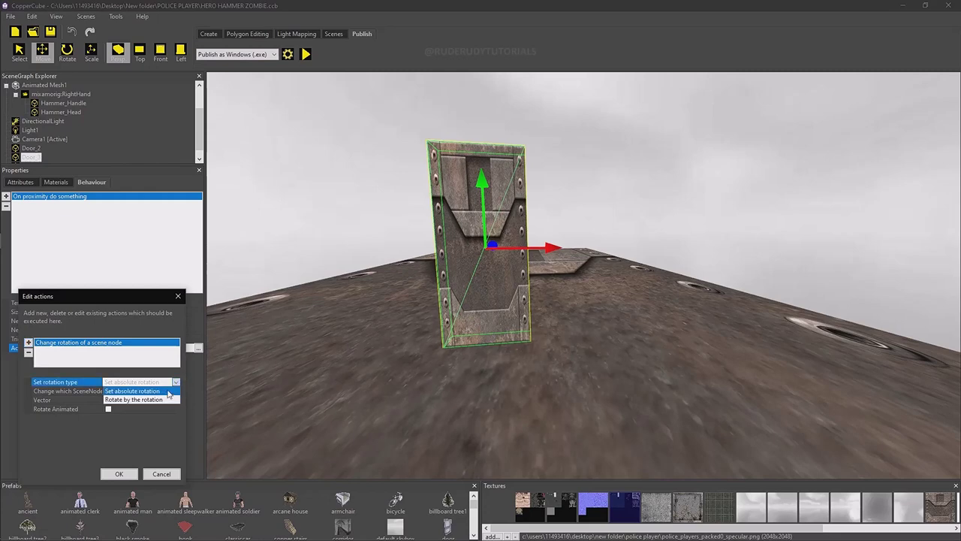
pyautogui.click(170, 400)
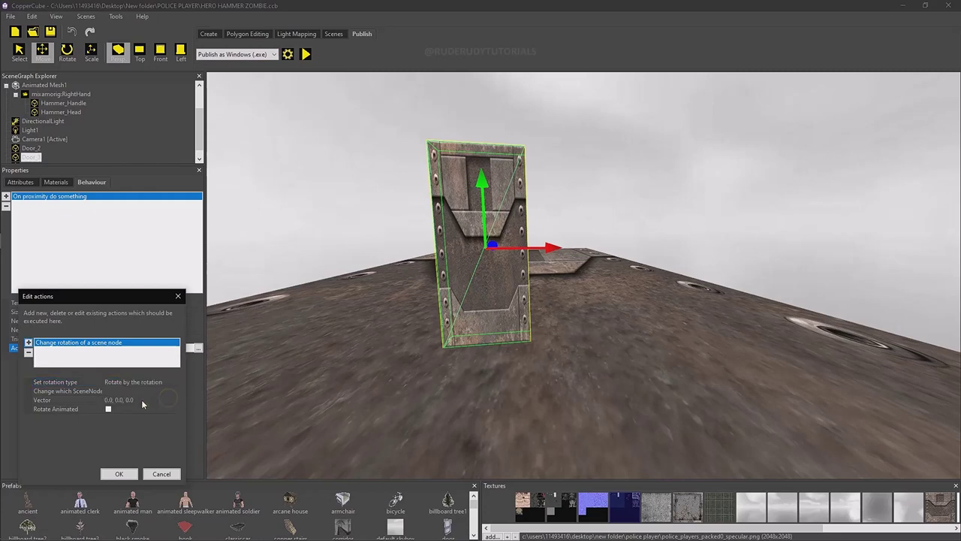
pyautogui.click(116, 399)
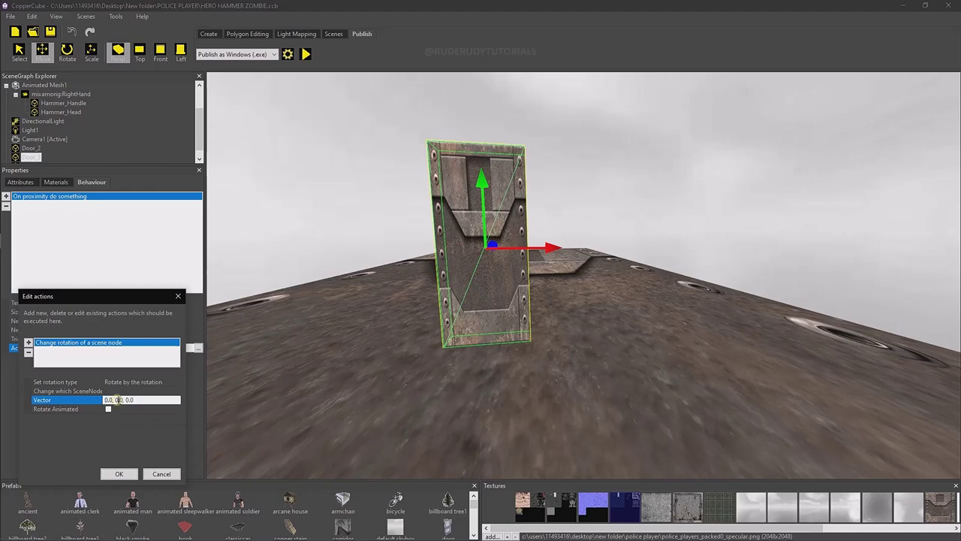
pyautogui.click(108, 409)
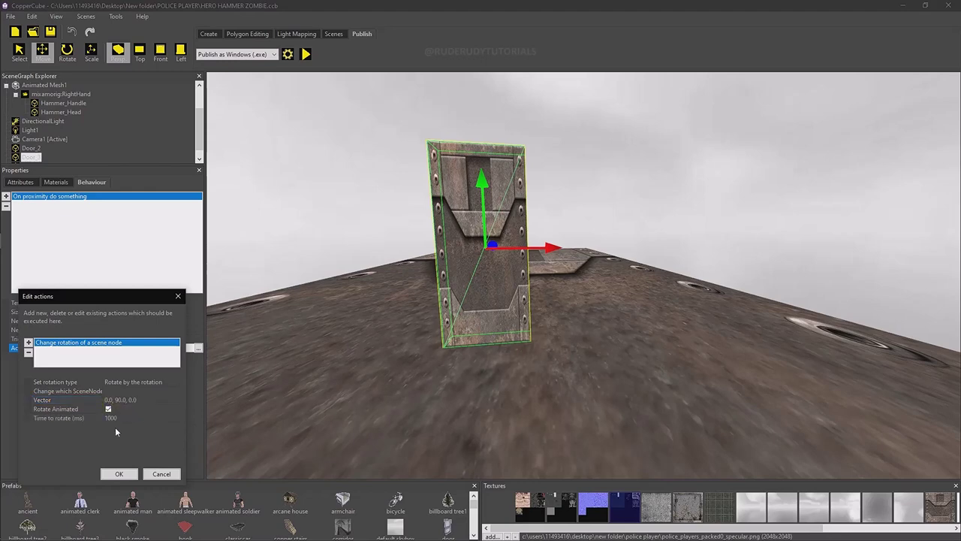
pyautogui.click(111, 417)
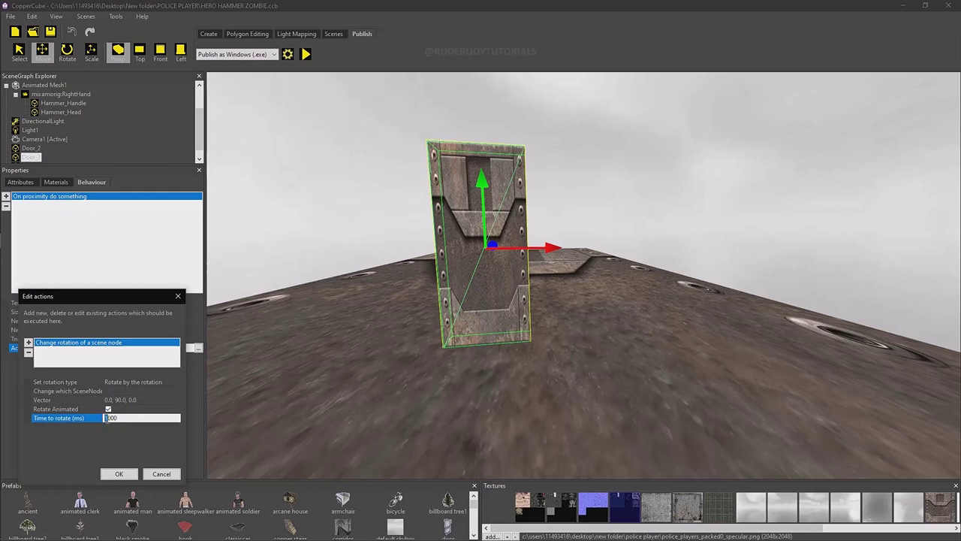
# Step: Target Door_3 in the rotation action and save the action settings
pyautogui.click(119, 391)
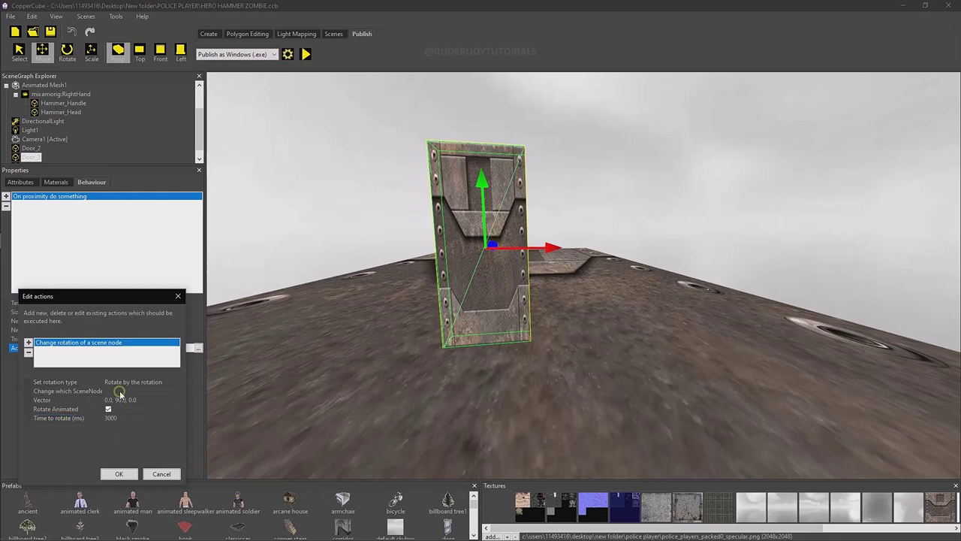
pyautogui.click(163, 392)
pyautogui.click(157, 410)
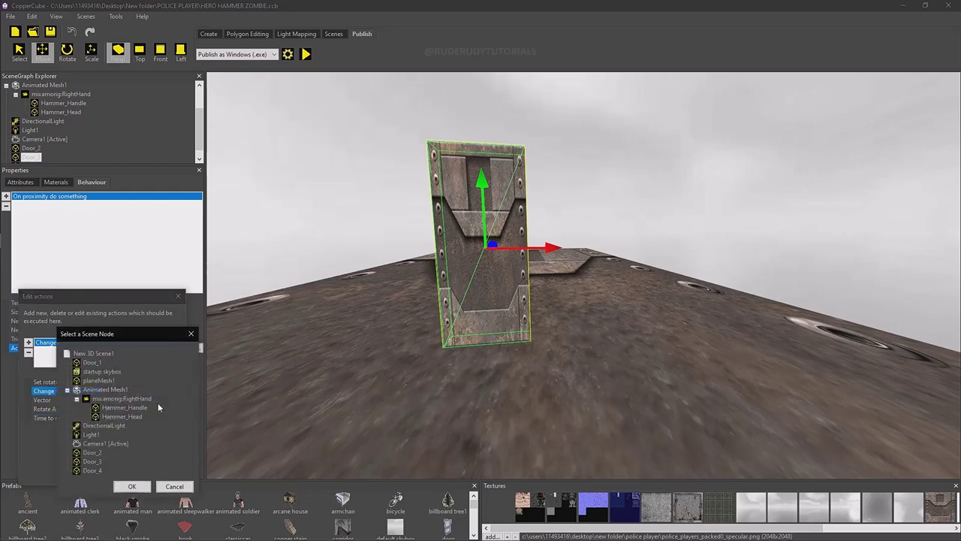
pyautogui.click(131, 486)
pyautogui.click(119, 474)
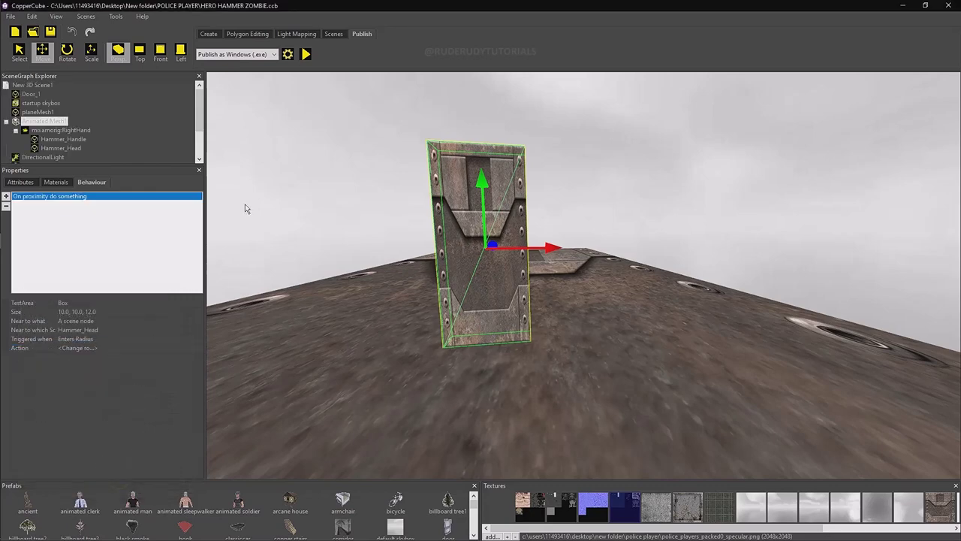
# Step: Run the game and strike the first, second and third doors in turn with the hammer
pyautogui.click(305, 54)
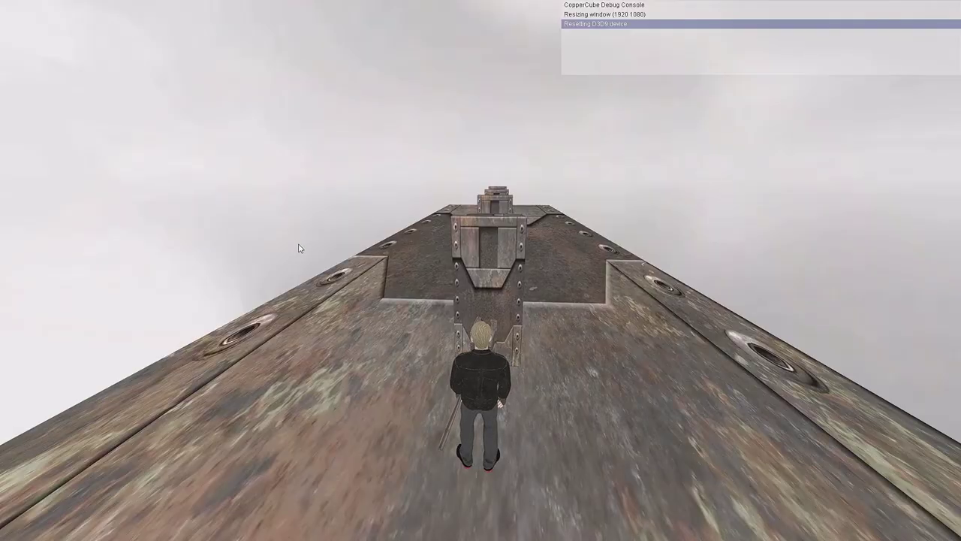
pyautogui.press('w')
pyautogui.click(302, 254)
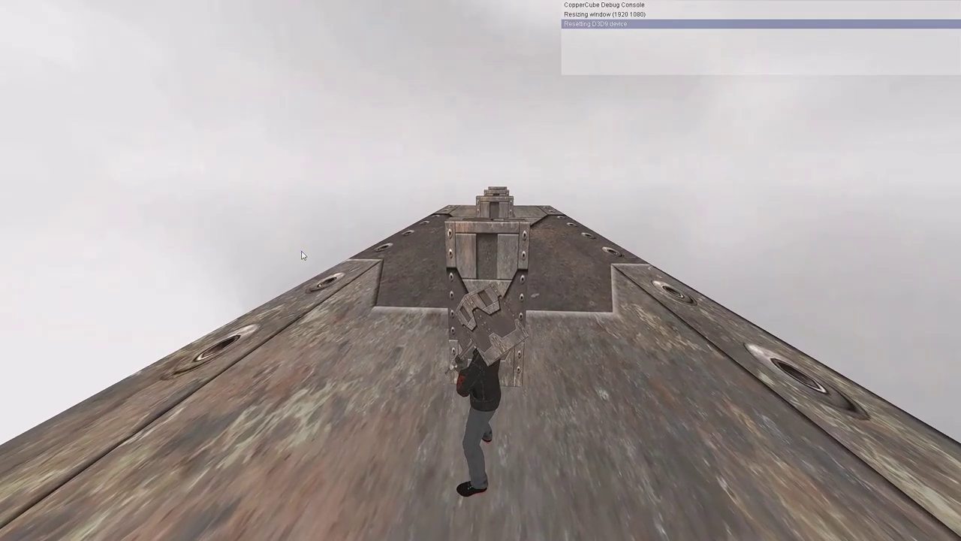
pyautogui.press('w')
pyautogui.click(301, 255)
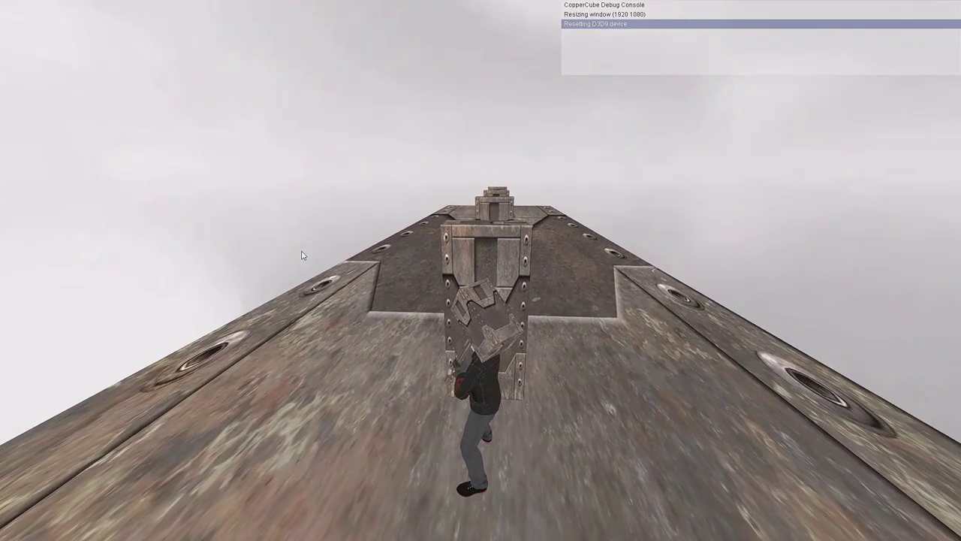
pyautogui.click(303, 255)
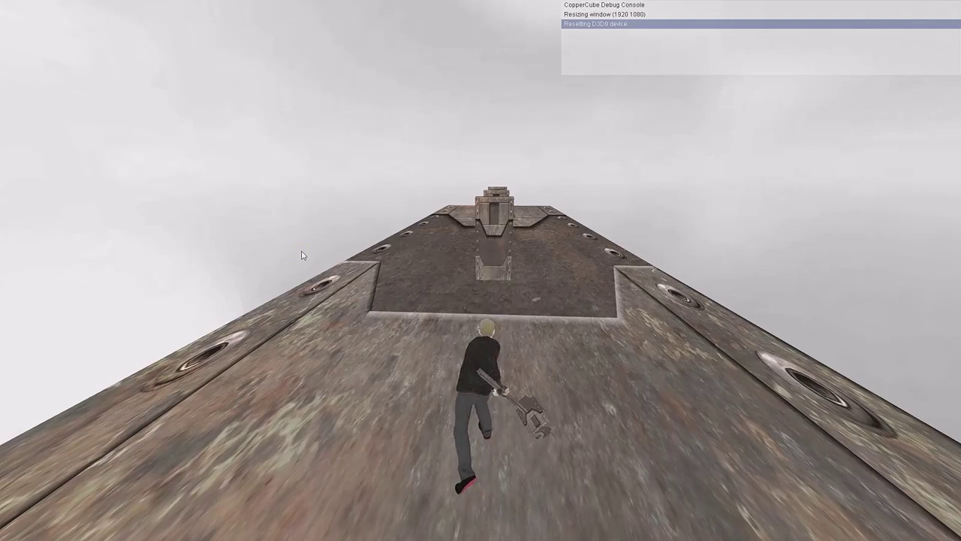
pyautogui.press('w')
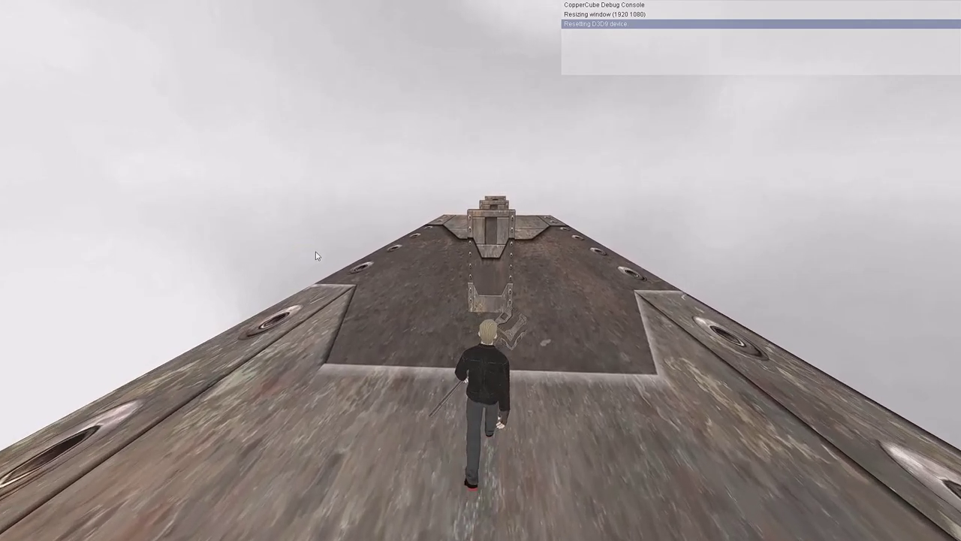
pyautogui.click(317, 253)
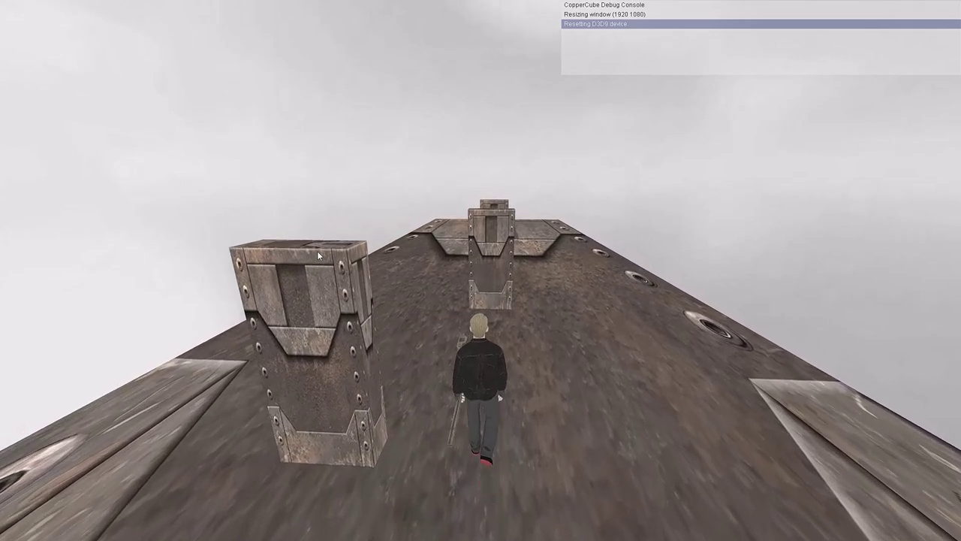
pyautogui.click(318, 252)
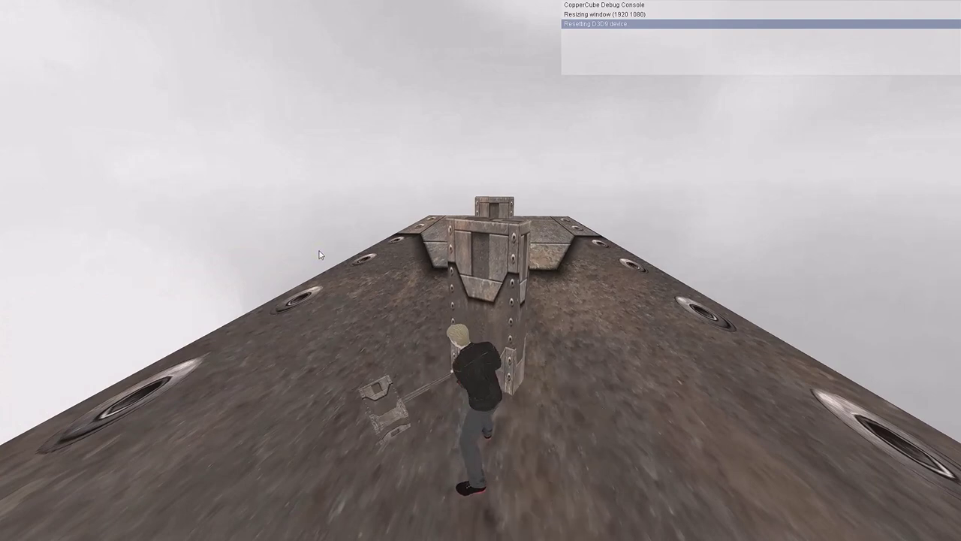
# Step: Steer the character around the rotated third door and strike the fourth door with the hammer
pyautogui.press('w')
pyautogui.press('a')
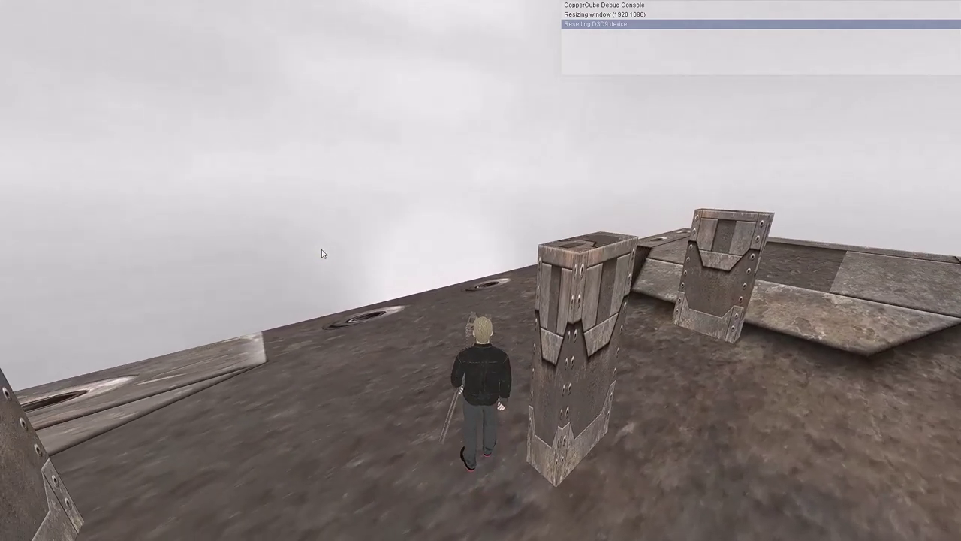
pyautogui.press('d')
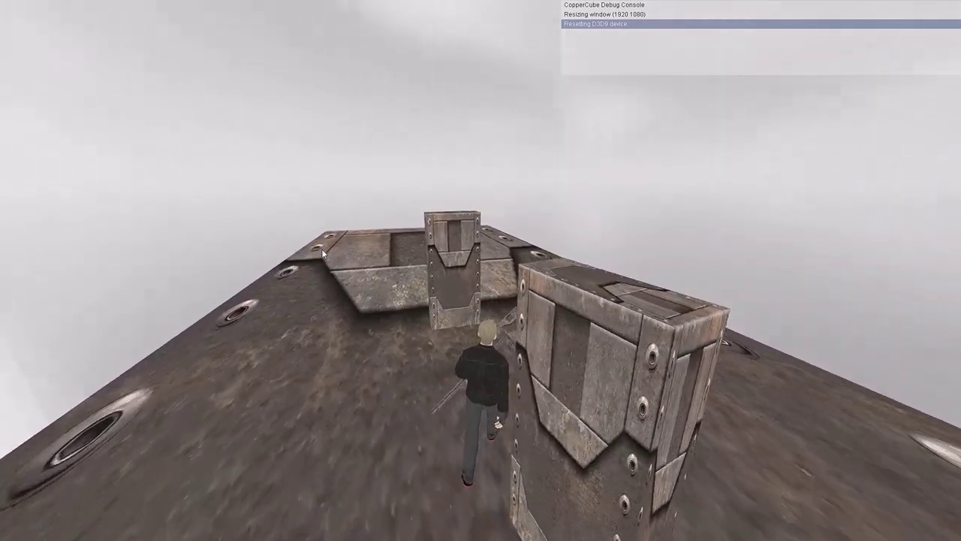
pyautogui.press('a')
pyautogui.press('w')
pyautogui.press('d')
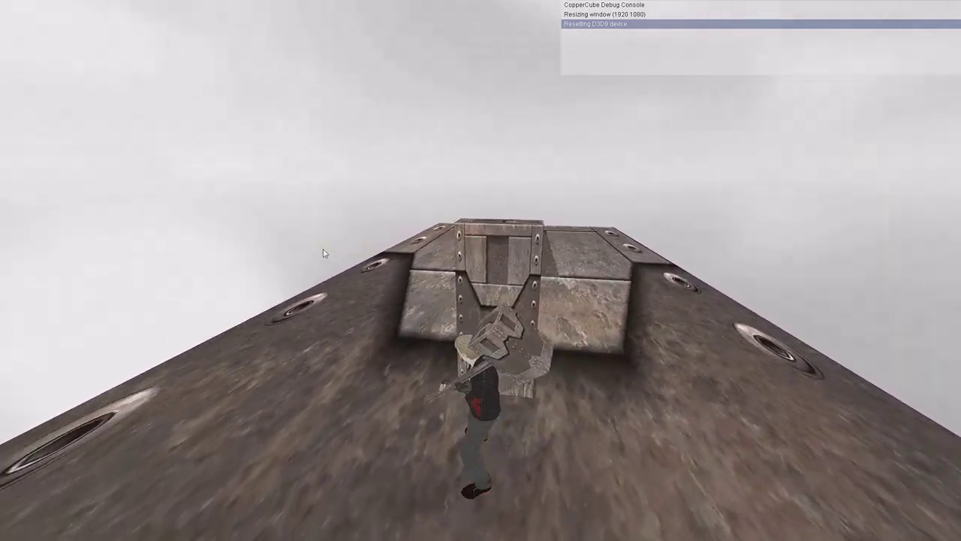
pyautogui.click(323, 252)
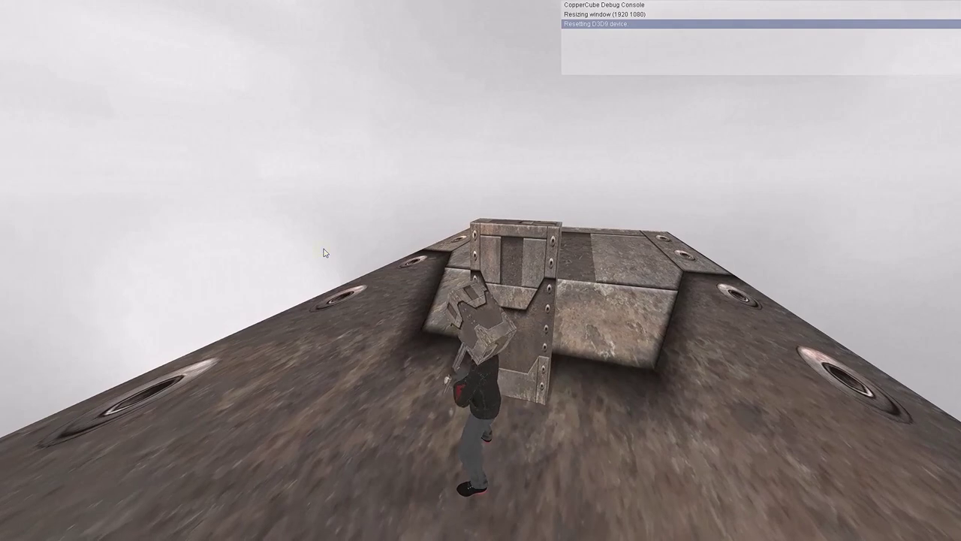
pyautogui.press('d')
pyautogui.press('w')
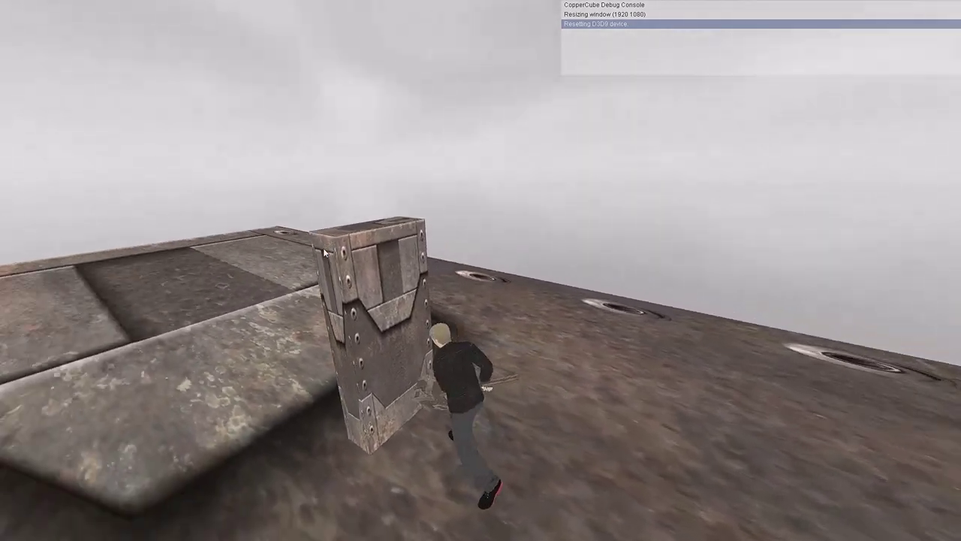
pyautogui.press('a')
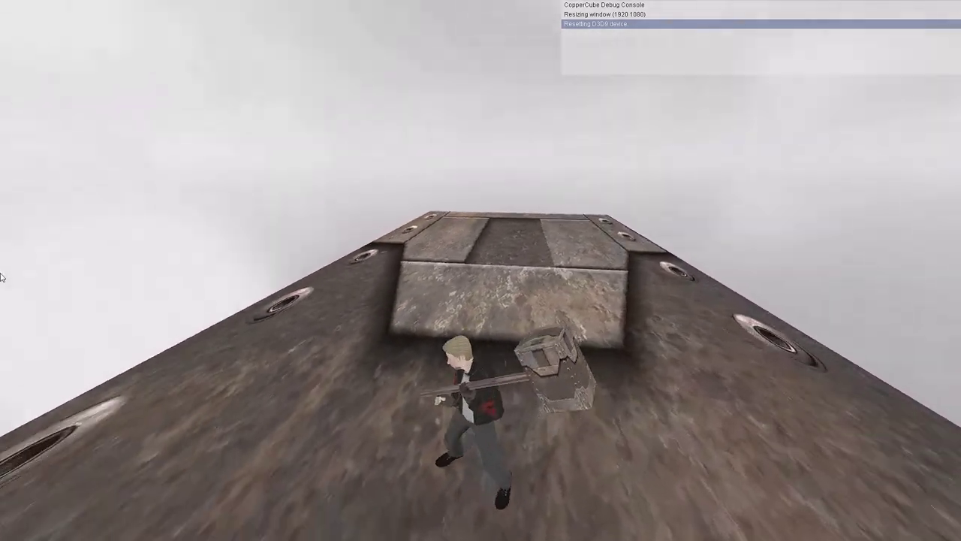
# Step: Turn the character back and strike the third door again, testing its rotation from both sides
pyautogui.press('w')
pyautogui.click(6, 273)
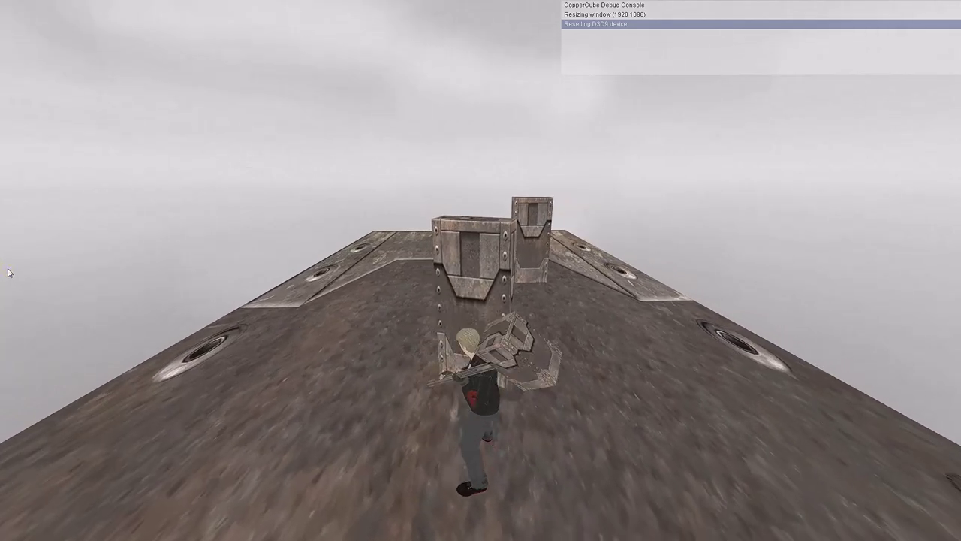
pyautogui.click(9, 272)
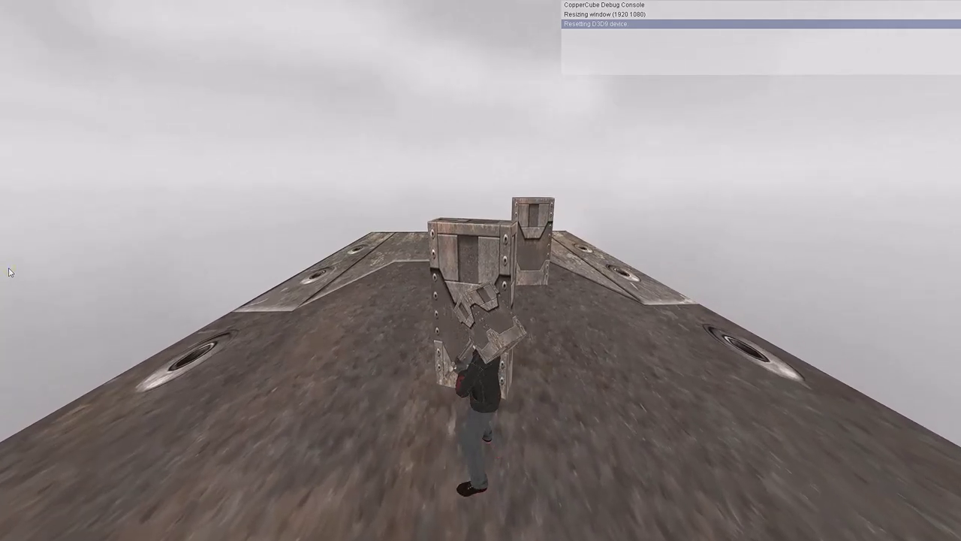
pyautogui.press('s')
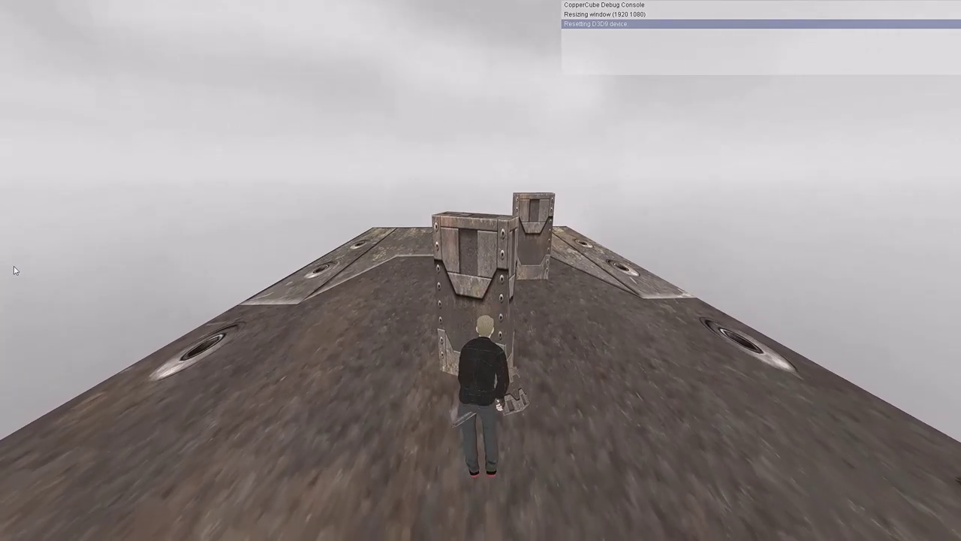
pyautogui.press('d')
pyautogui.press('w')
pyautogui.press('a')
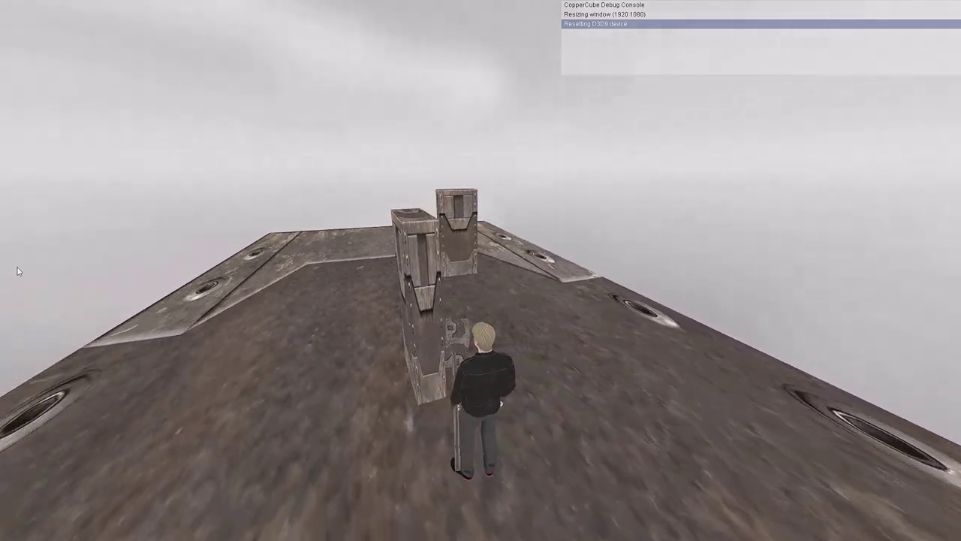
pyautogui.press('s')
pyautogui.press('w')
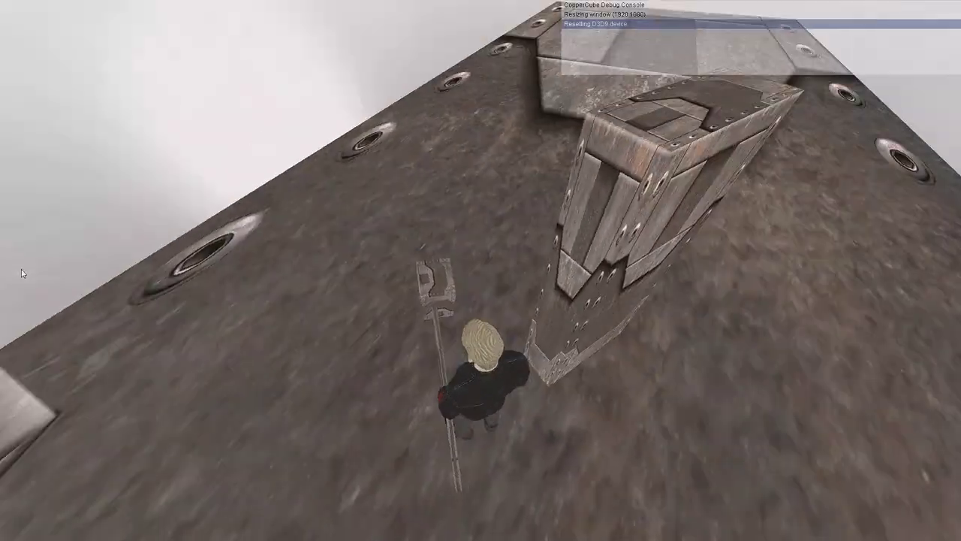
pyautogui.press('d')
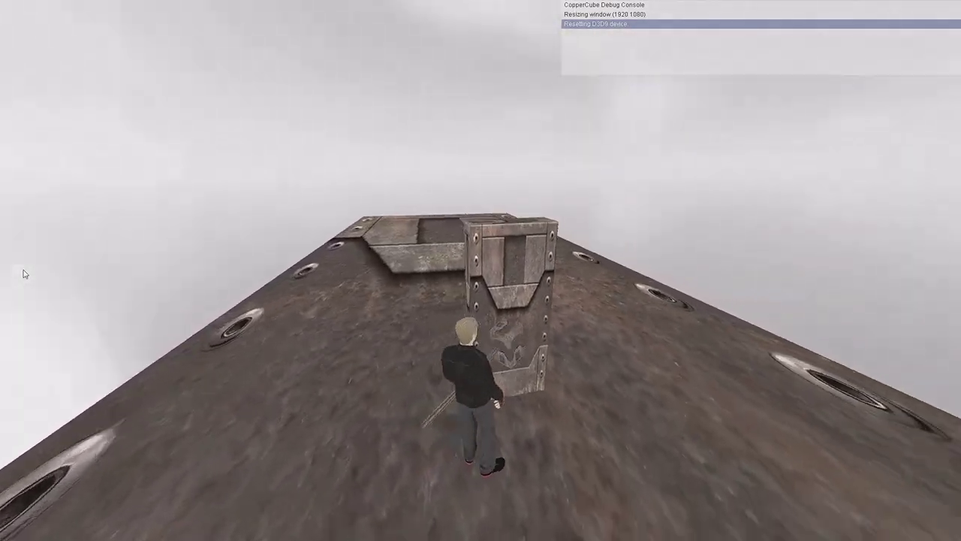
# Step: Return to the second door, test another hammer strike on it, and end the game run
pyautogui.press('a')
pyautogui.press('d')
pyautogui.press('d')
pyautogui.press('w')
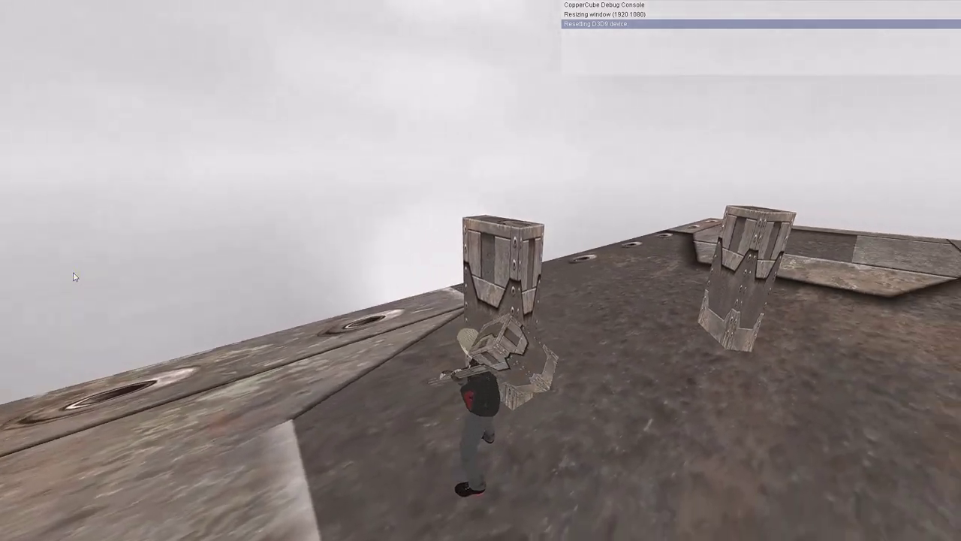
pyautogui.press('Right')
pyautogui.press('Left')
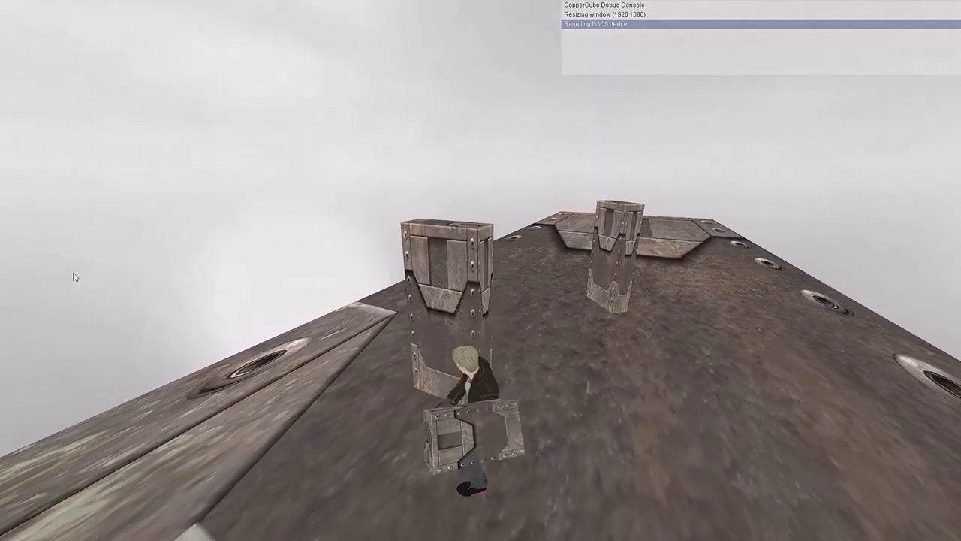
pyautogui.press('Down')
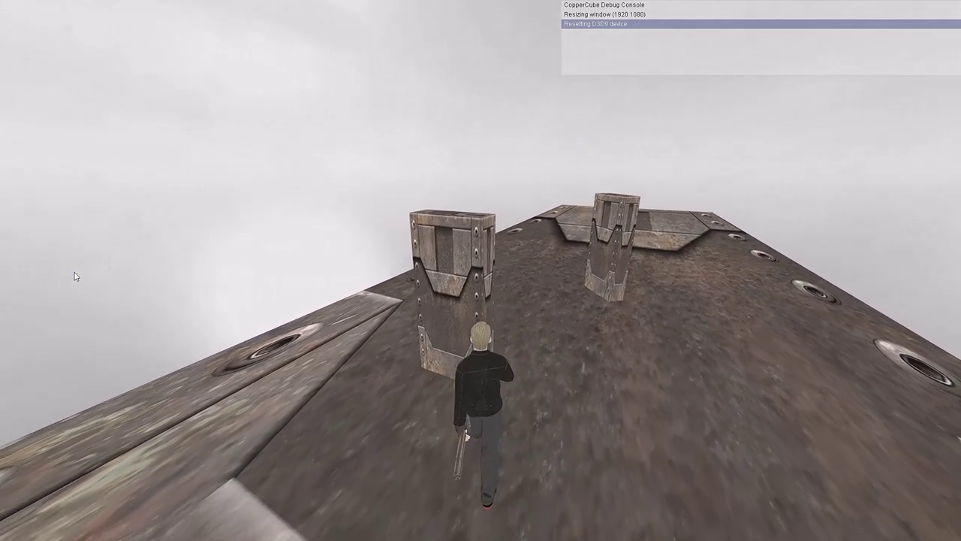
pyautogui.press('Right')
pyautogui.press('Left')
pyautogui.press('Escape')
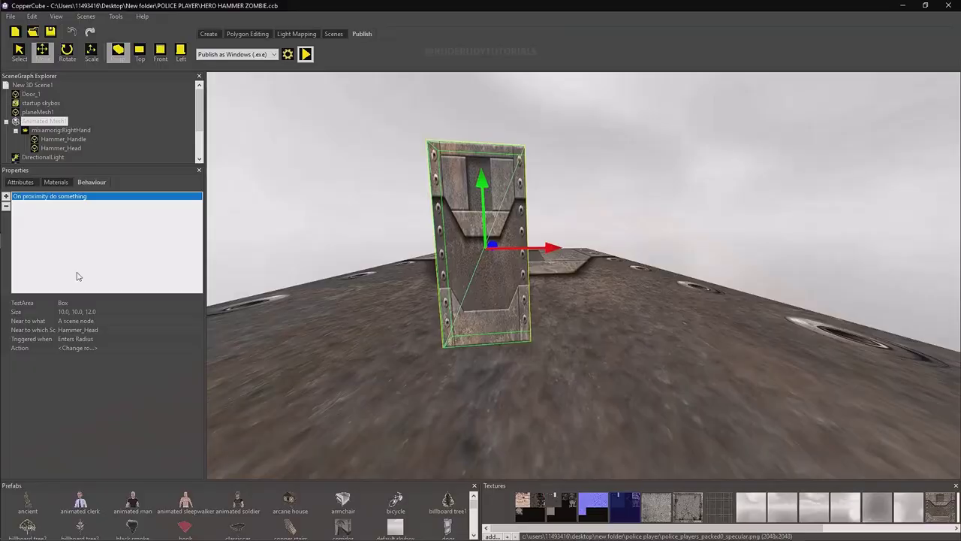
# Step: Run the game again and strike the first door with the hammer to test that it breaks
pyautogui.click(305, 54)
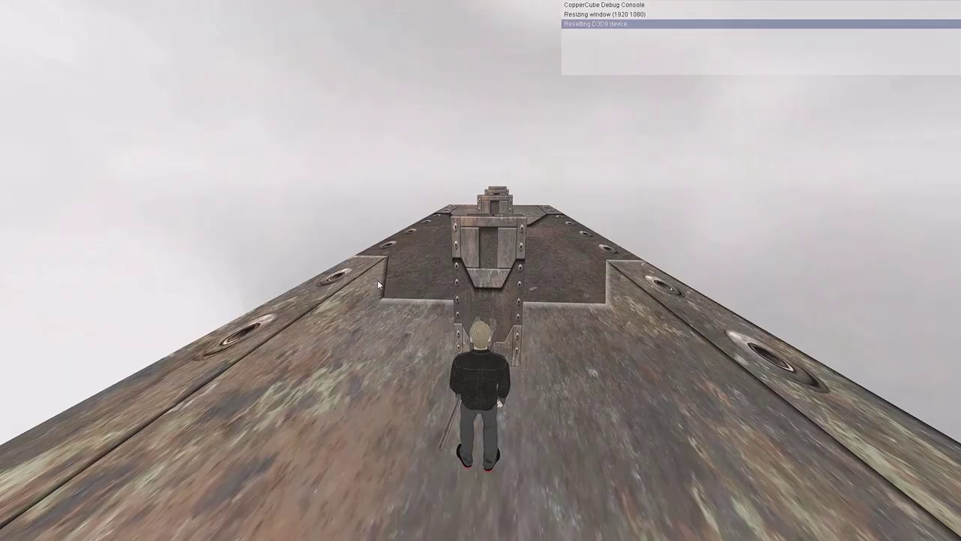
pyautogui.press('Up')
pyautogui.press('Up')
pyautogui.click(377, 283)
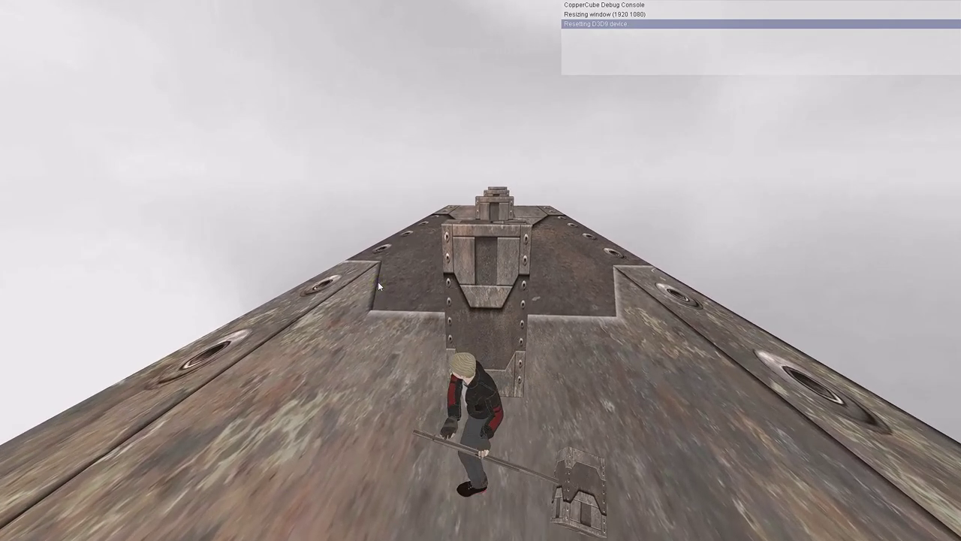
pyautogui.click(377, 280)
pyautogui.press('Up')
pyautogui.press('Up')
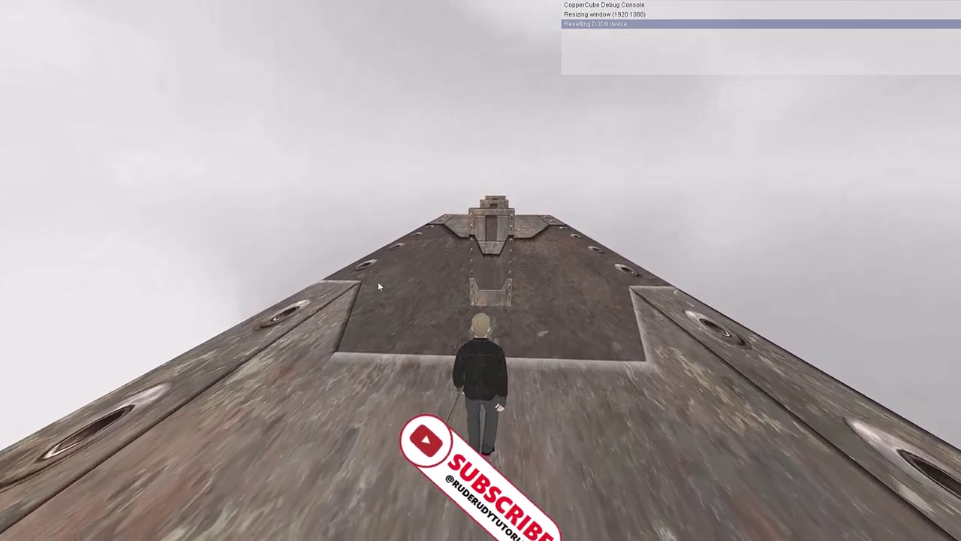
# Step: Walk on and strike the second and third doors to test the slide and the rotation
pyautogui.press('Up')
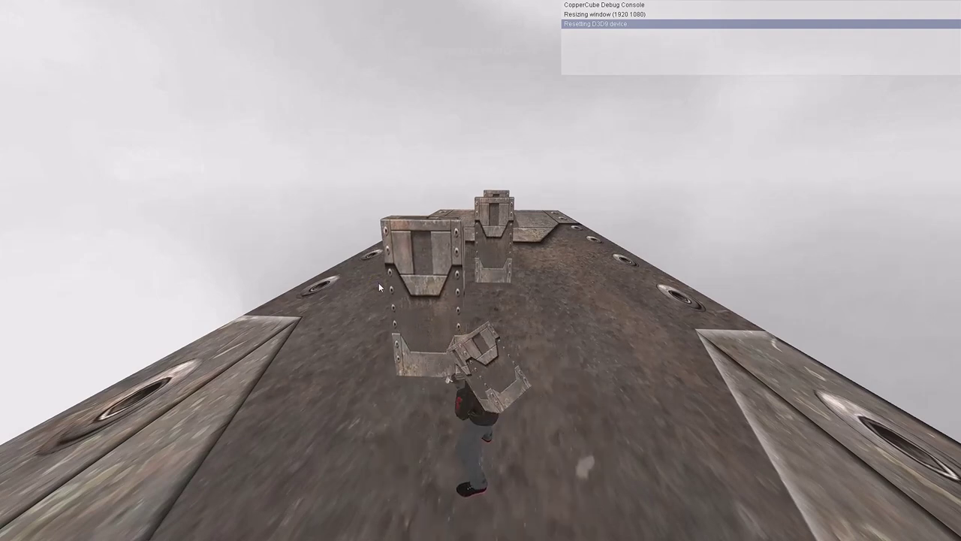
pyautogui.press('Up')
pyautogui.press('w')
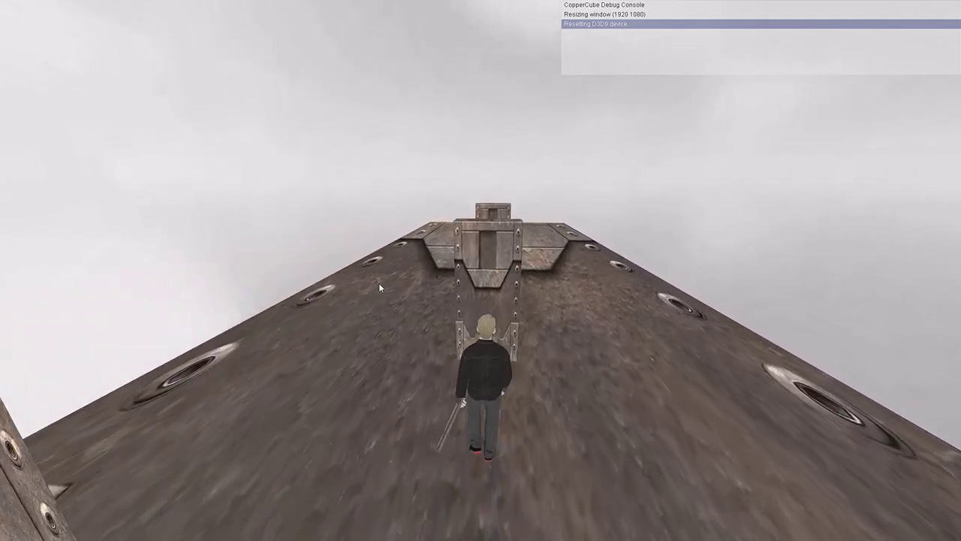
pyautogui.click(379, 284)
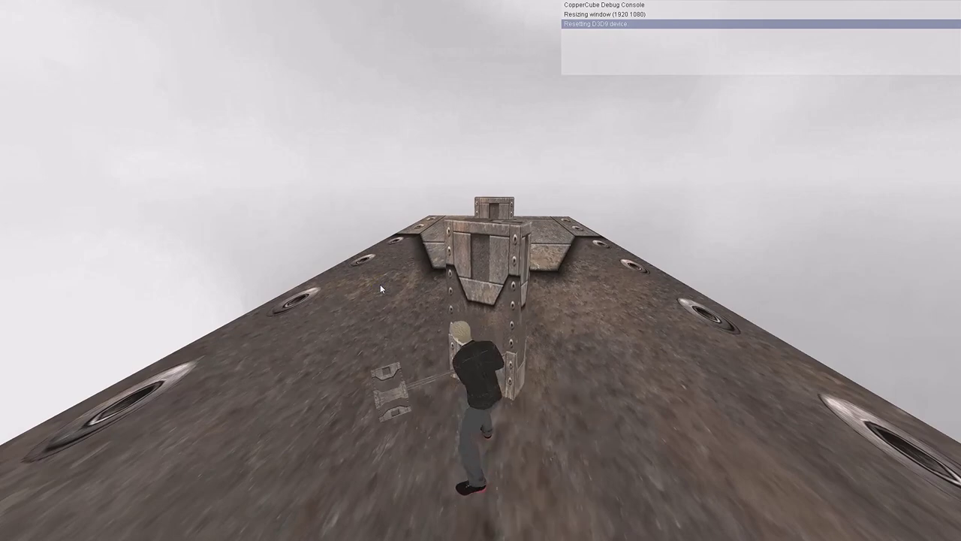
# Step: Walk past the rotated third door and strike the last door with the hammer
pyautogui.press('a')
pyautogui.press('w')
pyautogui.press('d')
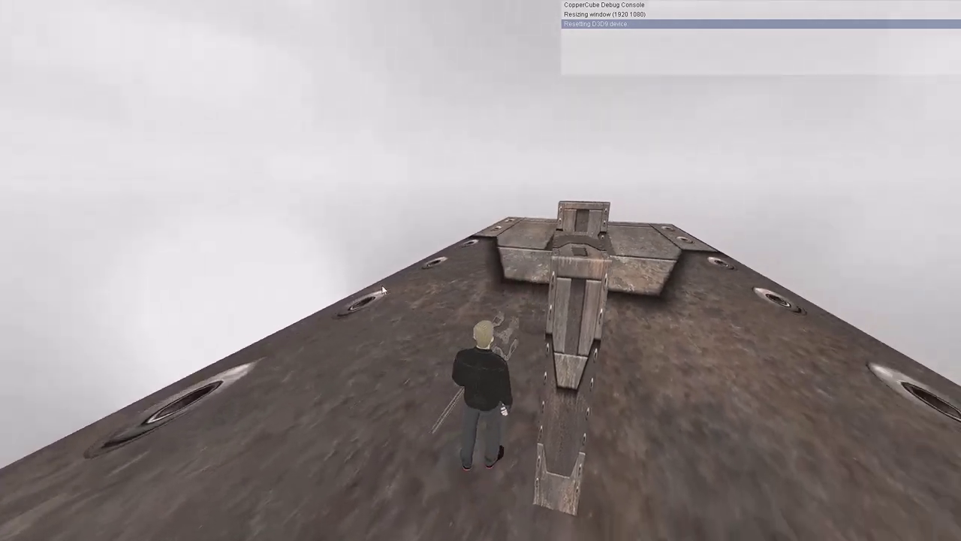
pyautogui.press('w')
pyautogui.press('d')
pyautogui.press('a')
pyautogui.click(384, 286)
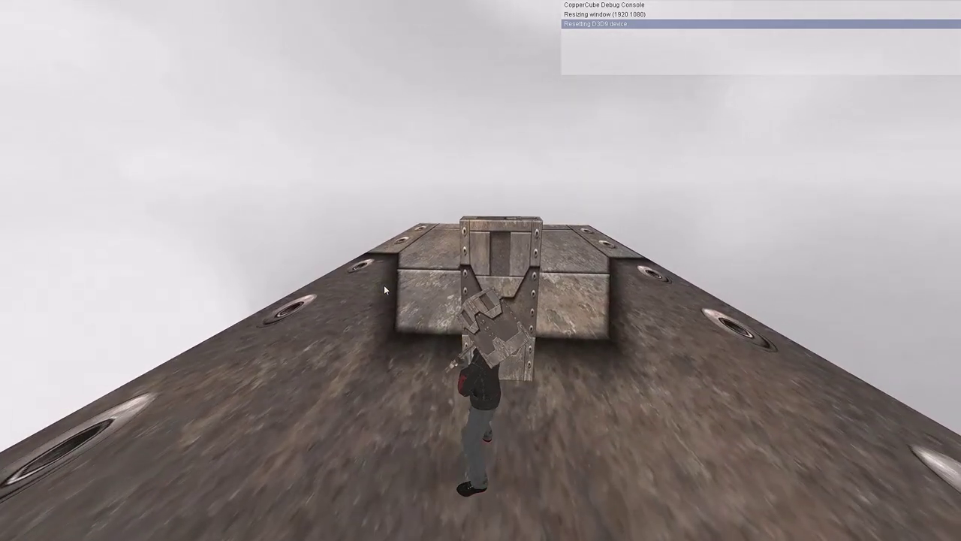